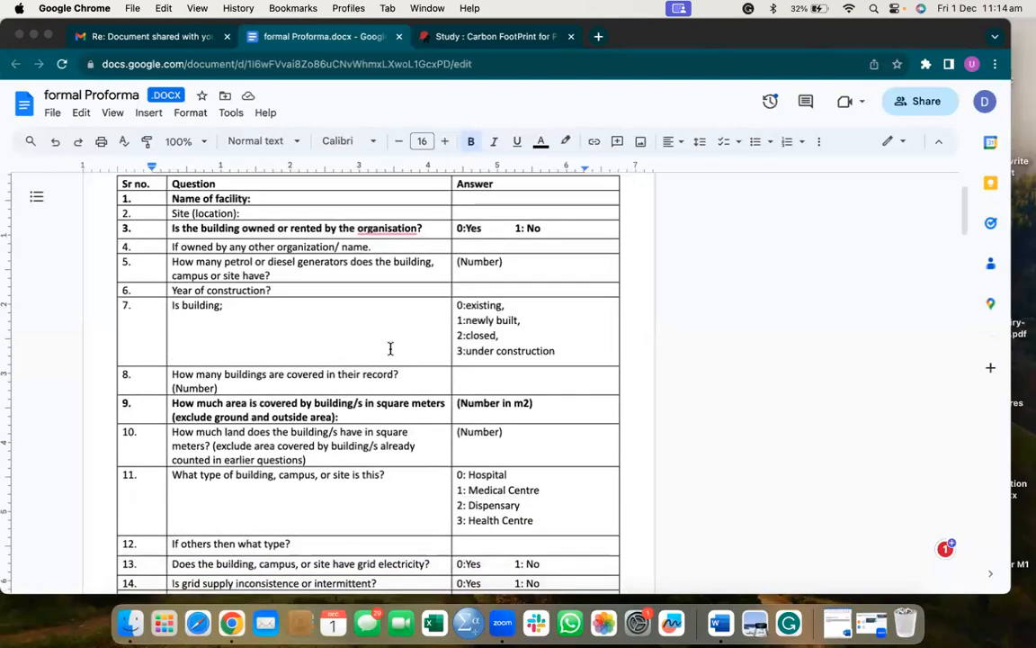
Detach the formal Proforma.docx document into its own browser window and narrow that window.
{"action": "scroll", "coordinate": [390, 348], "scroll_direction": "down", "scroll_amount": 3}
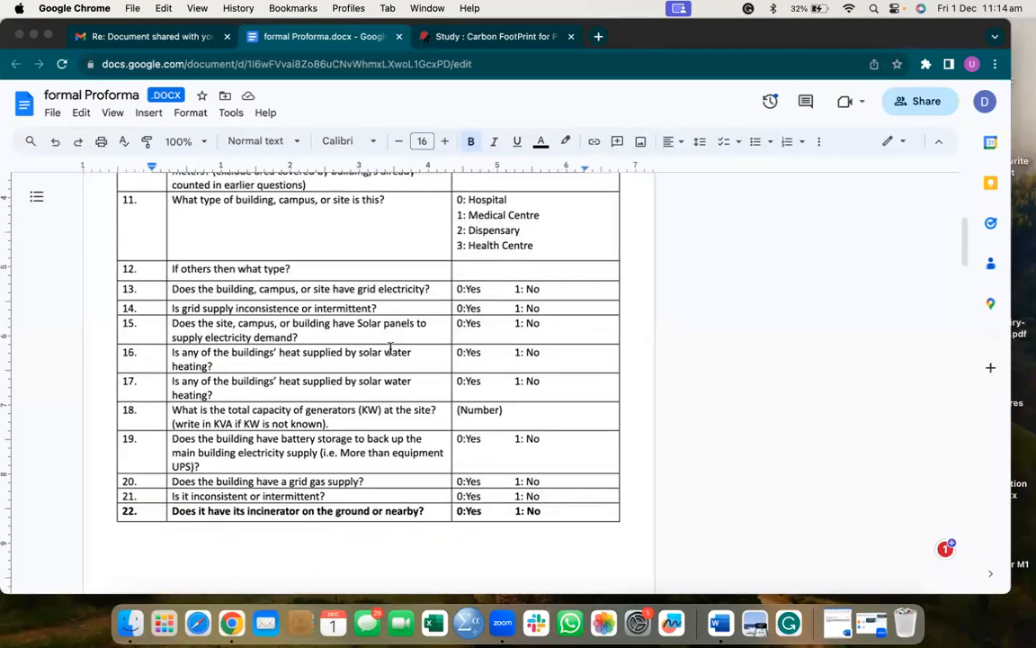
{"action": "scroll", "coordinate": [390, 349], "scroll_direction": "up", "scroll_amount": 3}
{"action": "scroll", "coordinate": [391, 348], "scroll_direction": "up", "scroll_amount": 6}
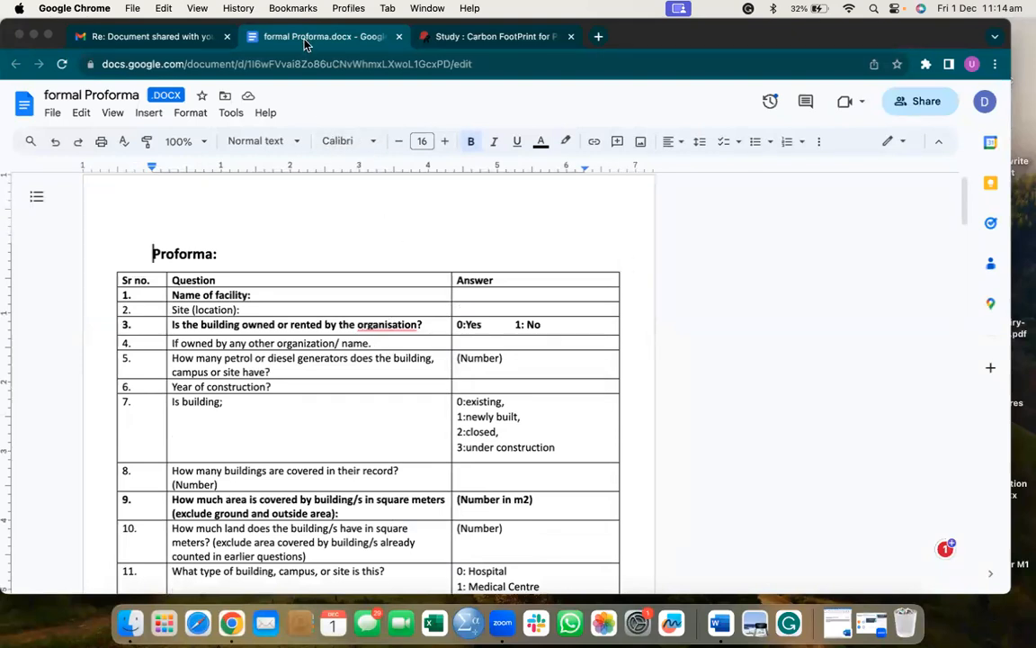
{"action": "left_click_drag", "start_coordinate": [304, 42], "coordinate": [303, 95]}
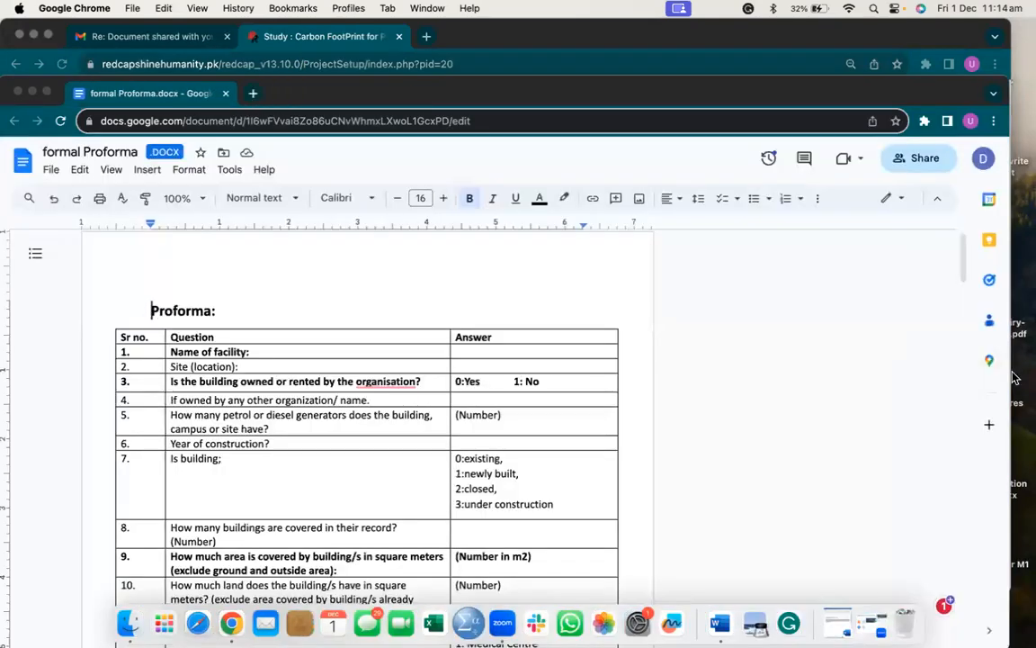
{"action": "left_click_drag", "start_coordinate": [1011, 378], "coordinate": [607, 419]}
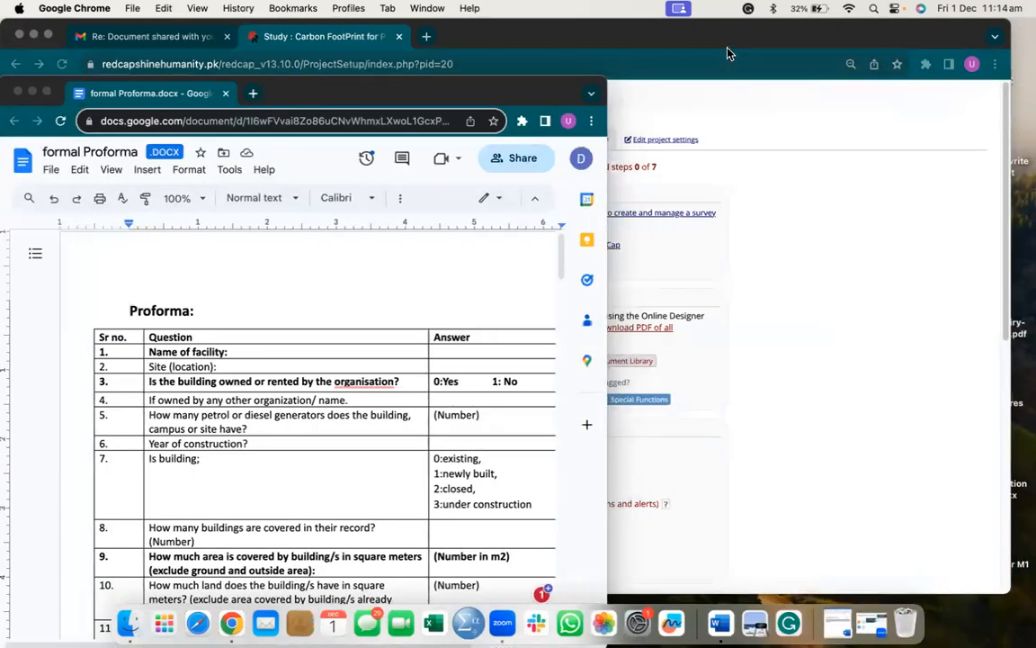
Narrow the REDCap window and arrange it beside the Proforma document window.
{"action": "left_click", "coordinate": [654, 42]}
{"action": "left_click_drag", "start_coordinate": [1, 382], "coordinate": [307, 411]}
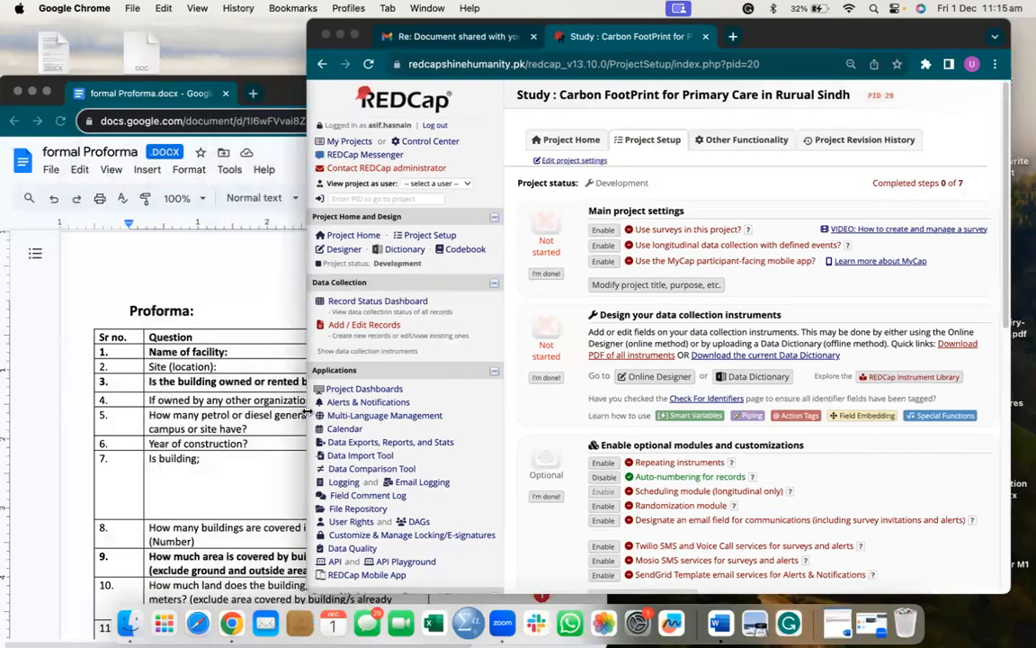
{"action": "left_click", "coordinate": [288, 88]}
{"action": "left_click_drag", "start_coordinate": [311, 97], "coordinate": [311, 46]}
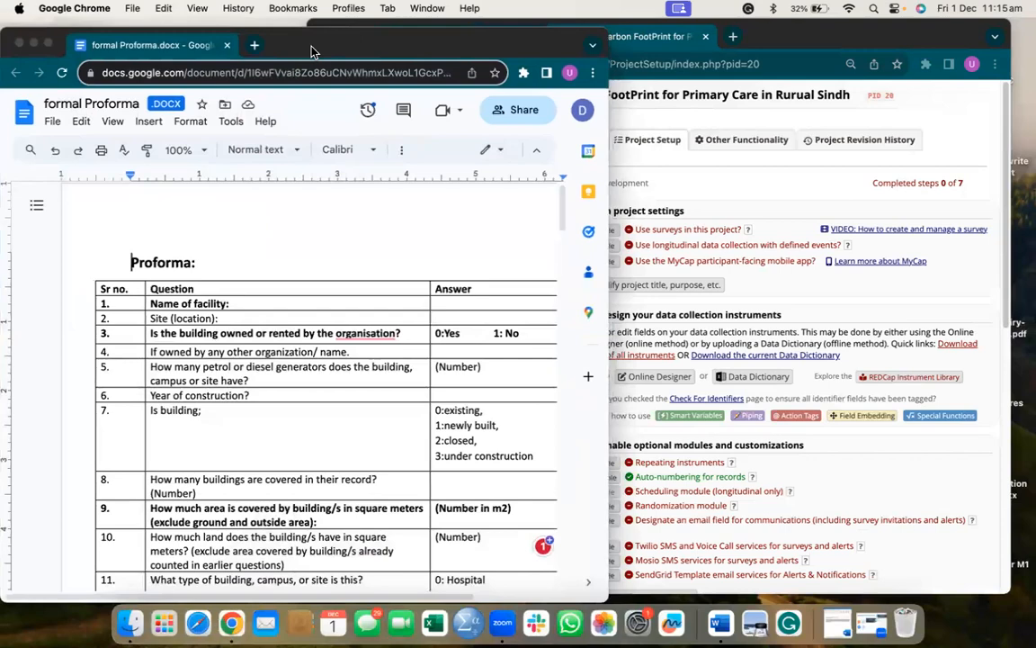
{"action": "left_click_drag", "start_coordinate": [928, 48], "coordinate": [946, 53]}
{"action": "left_click_drag", "start_coordinate": [324, 420], "coordinate": [426, 429]}
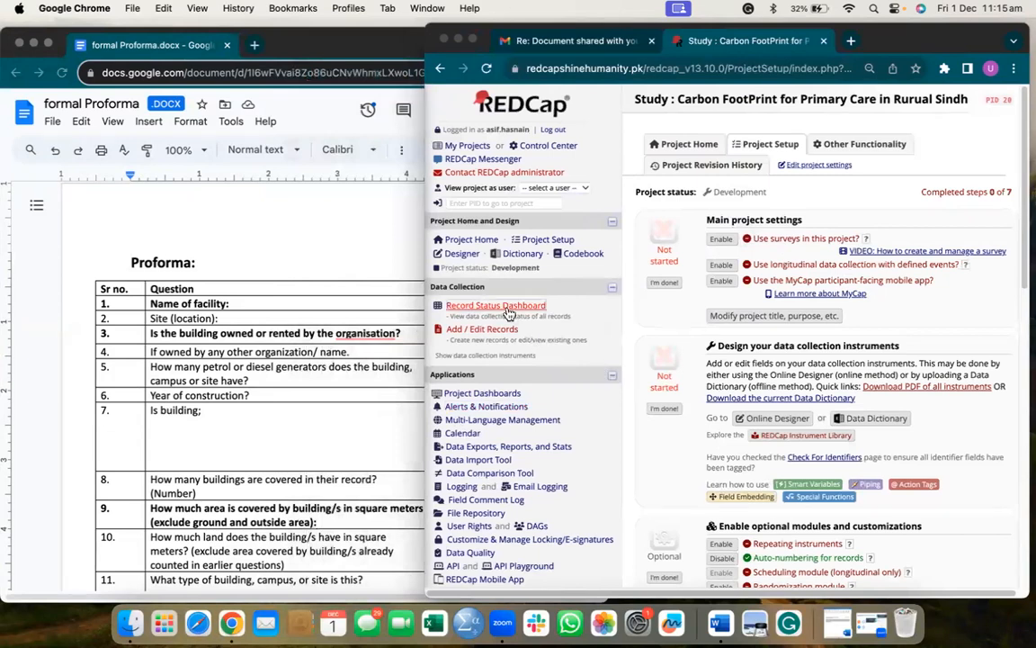
Open Form 1 for editing in the project's Online Designer.
{"action": "left_click", "coordinate": [465, 255]}
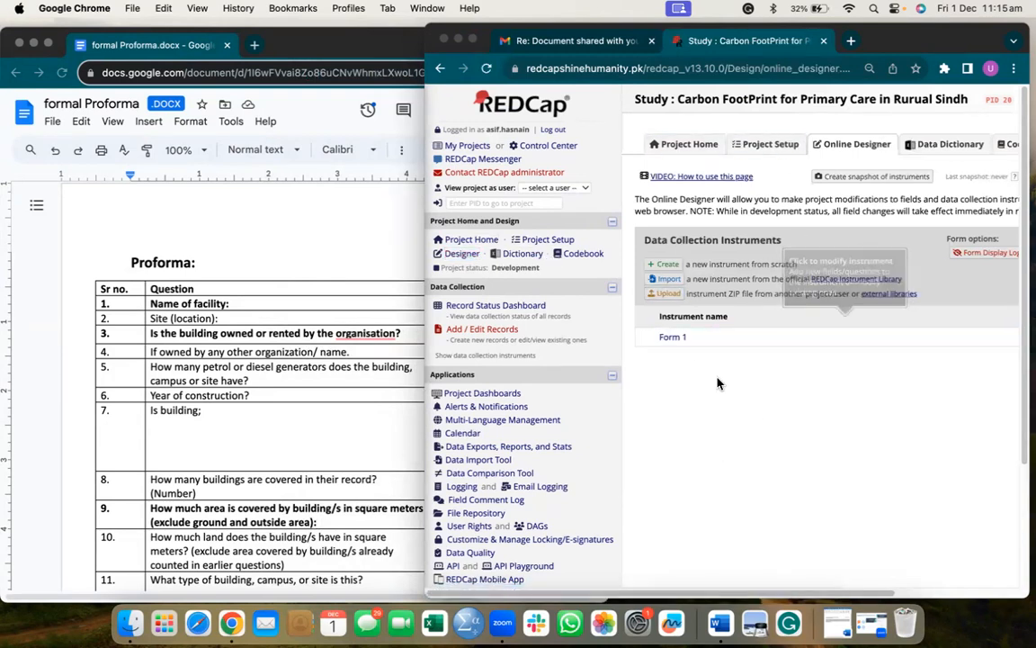
{"action": "scroll", "coordinate": [717, 383], "scroll_direction": "right", "scroll_amount": 5}
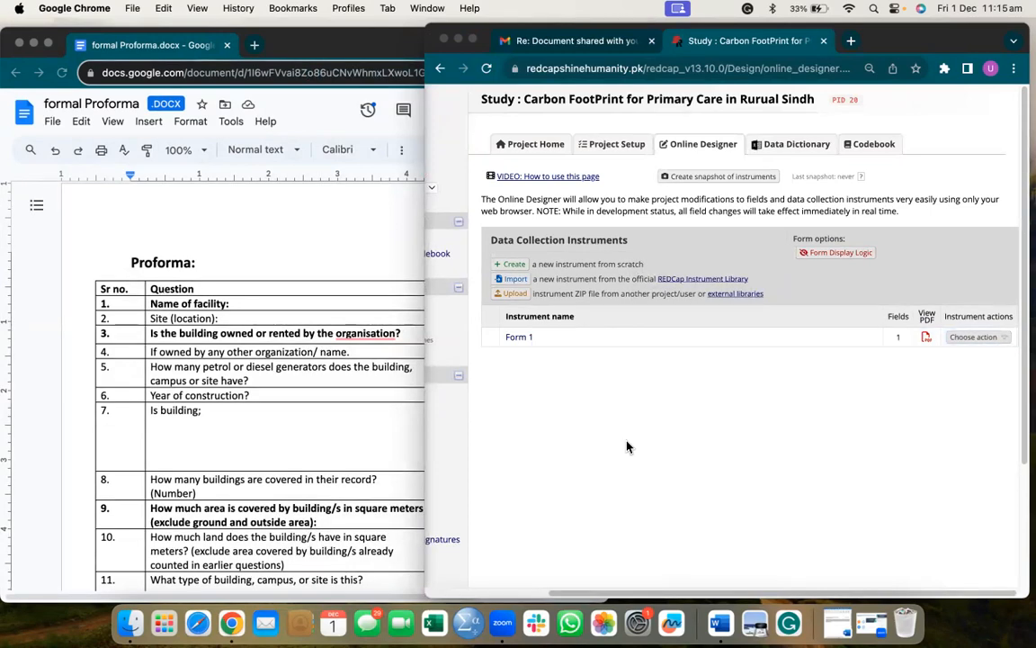
{"action": "left_click", "coordinate": [519, 338]}
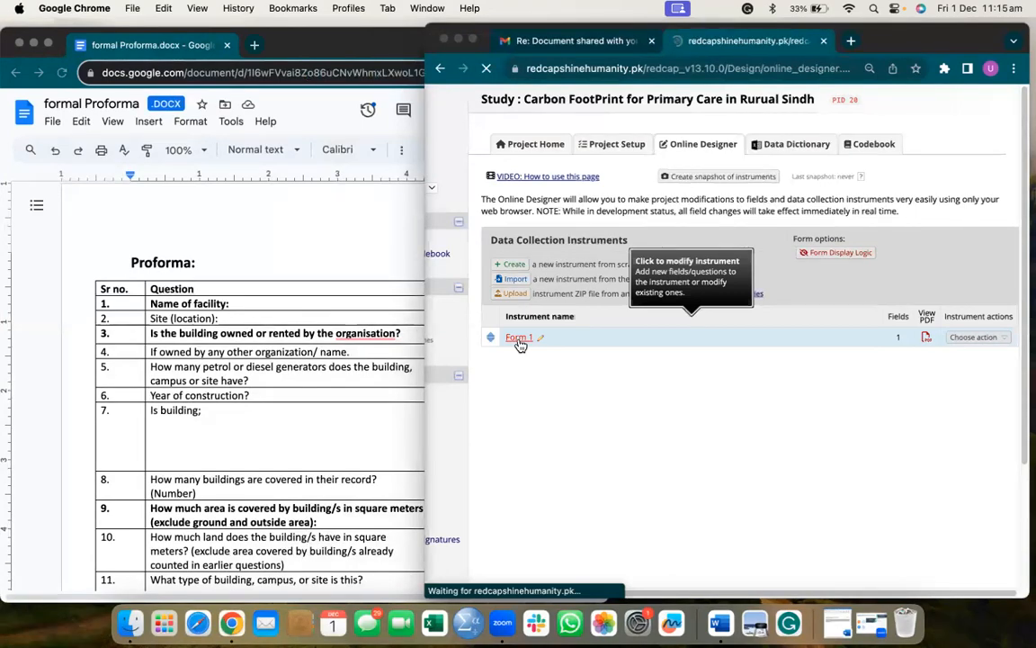
{"action": "scroll", "coordinate": [779, 358], "scroll_direction": "down", "scroll_amount": 4}
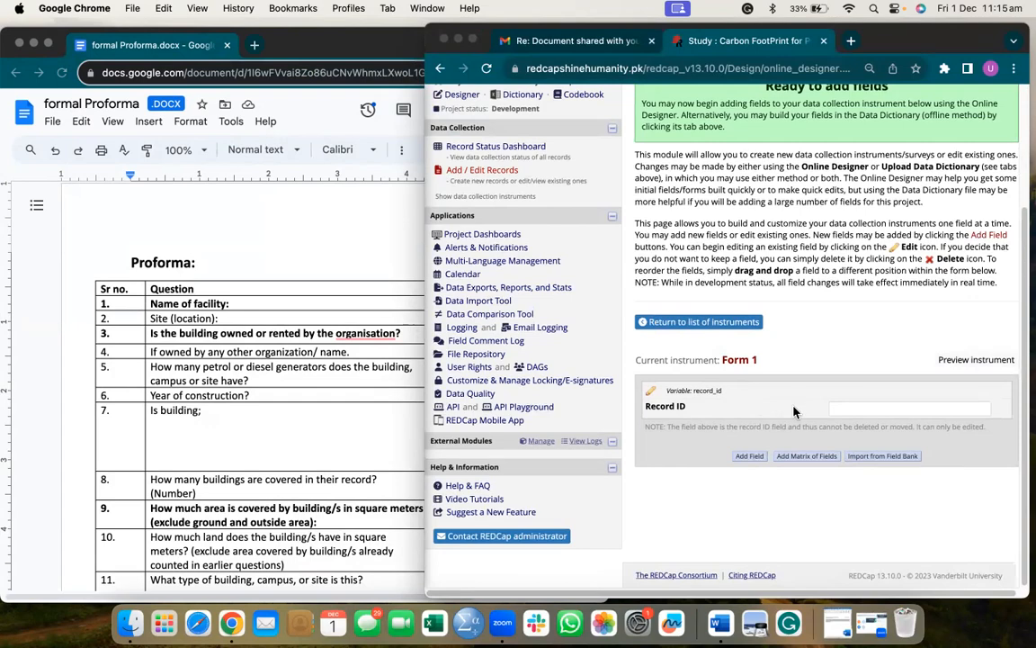
{"action": "scroll", "coordinate": [793, 411], "scroll_direction": "down", "scroll_amount": 3}
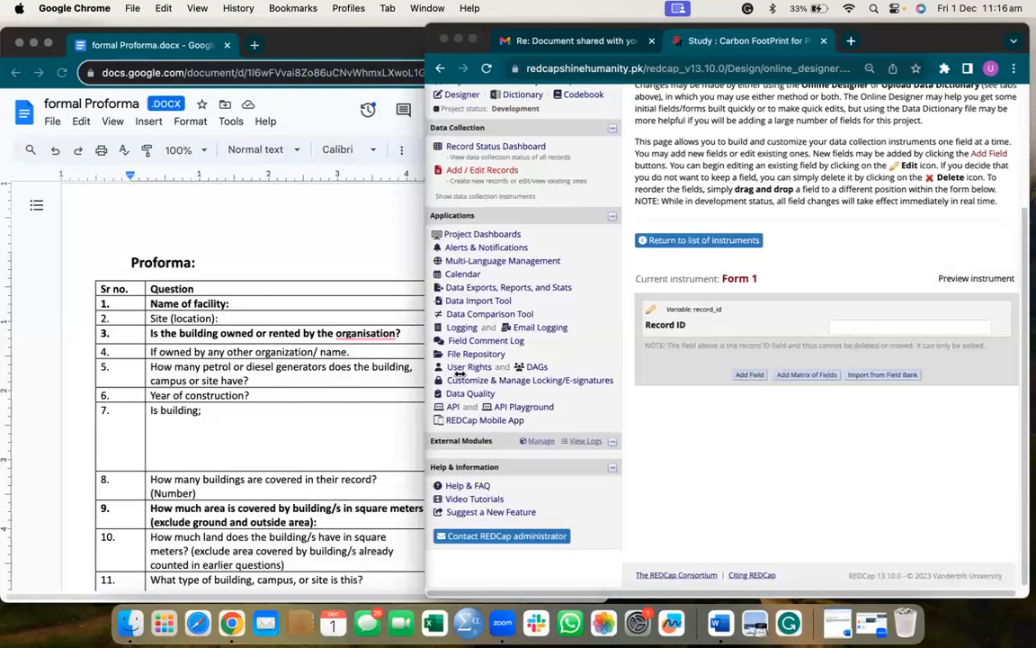
Start a new field after Record ID in Form 1 and set its type to Text Box (Short Text, Number, Date/Time, ...).
{"action": "left_click_drag", "start_coordinate": [459, 374], "coordinate": [462, 374]}
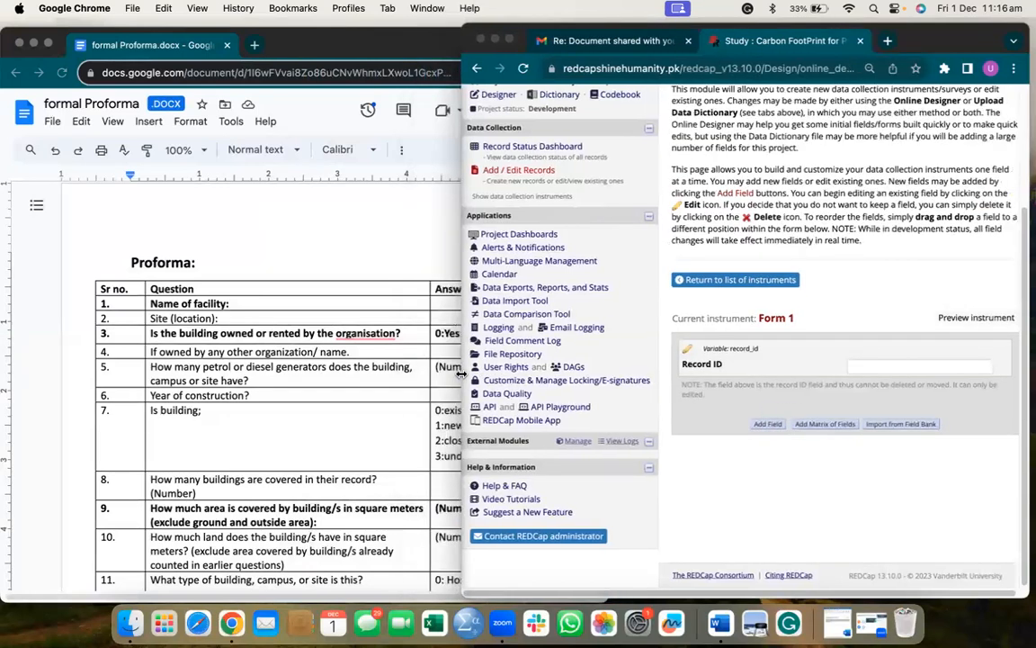
{"action": "left_click", "coordinate": [765, 424]}
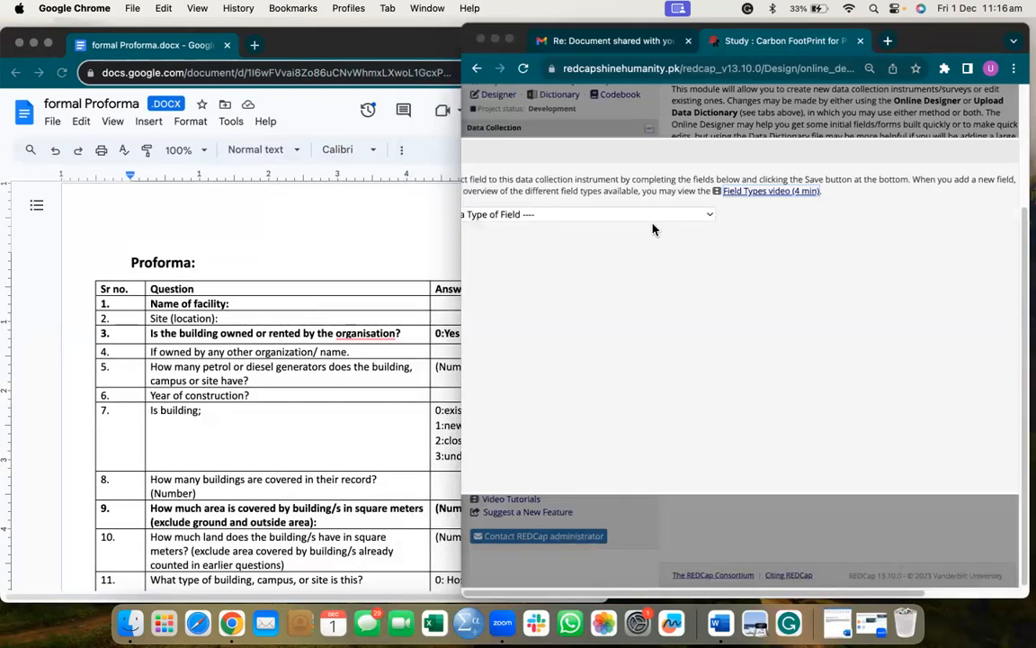
{"action": "left_click", "coordinate": [619, 216]}
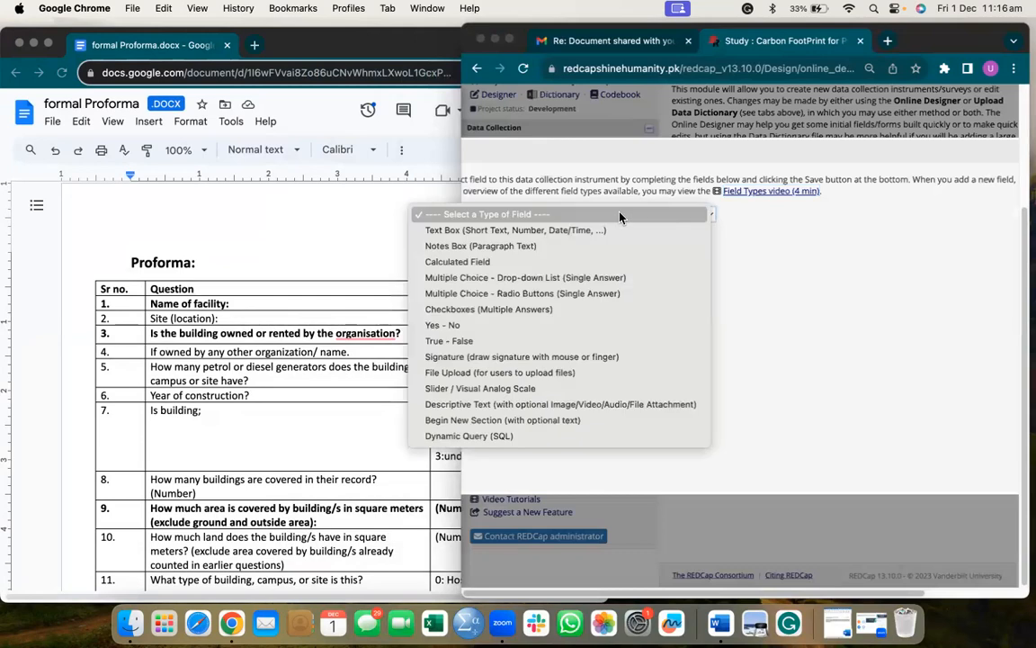
{"action": "left_click", "coordinate": [363, 218]}
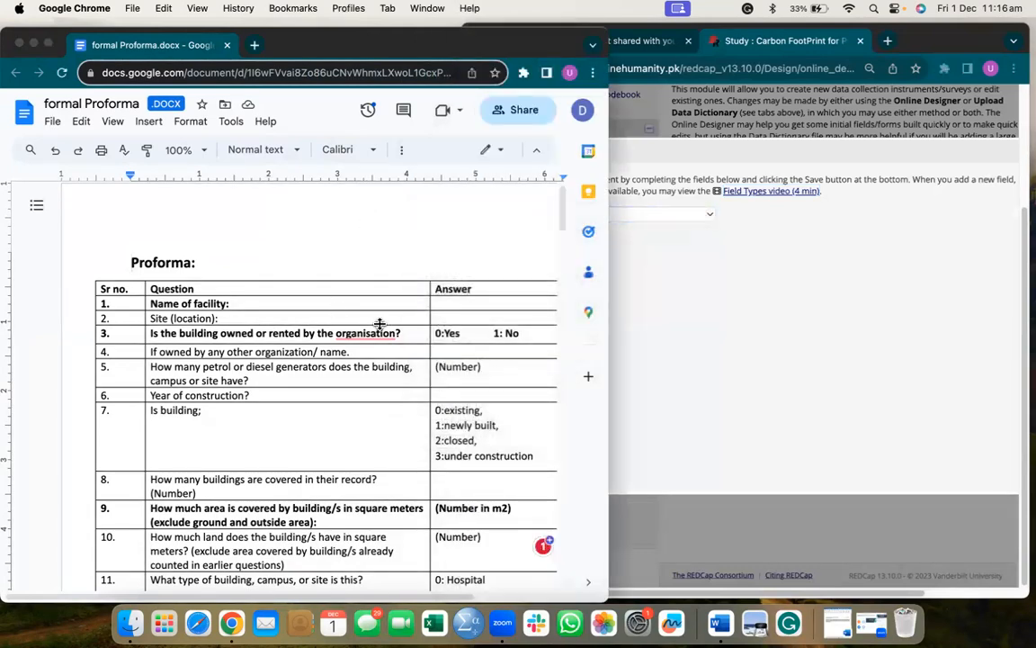
{"action": "scroll", "coordinate": [380, 325], "scroll_direction": "right", "scroll_amount": 3}
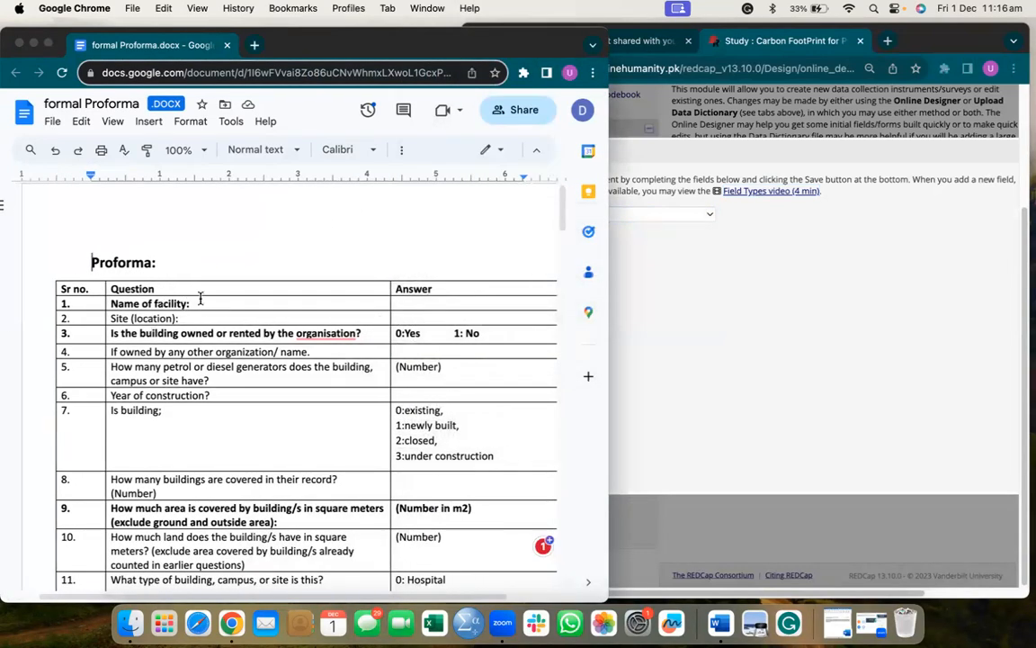
{"action": "left_click", "coordinate": [412, 305]}
{"action": "left_click", "coordinate": [670, 236]}
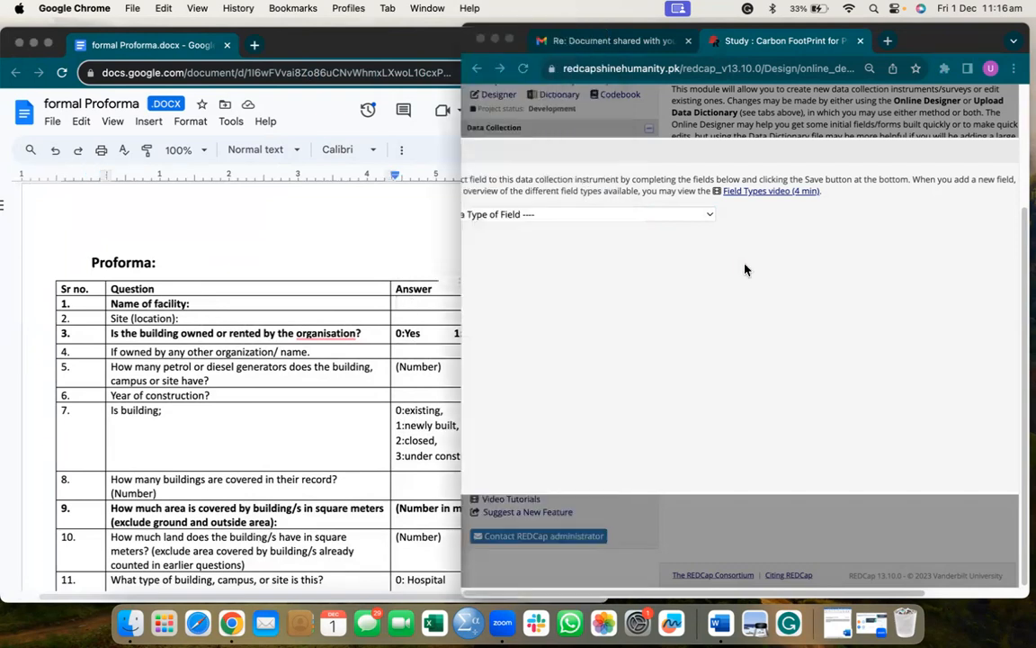
{"action": "left_click", "coordinate": [605, 216]}
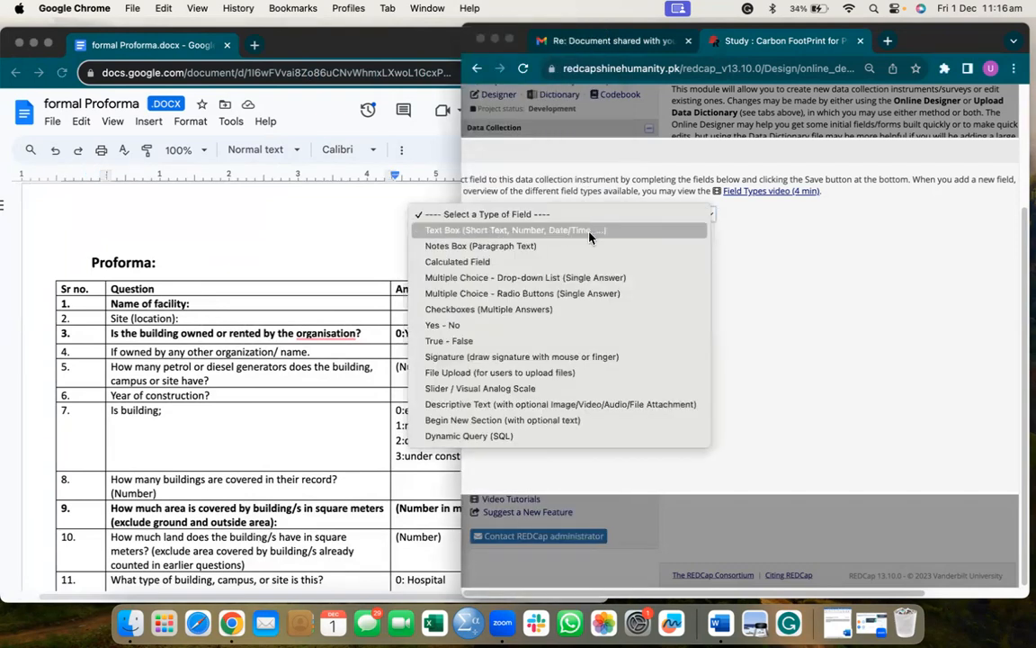
{"action": "left_click", "coordinate": [590, 232]}
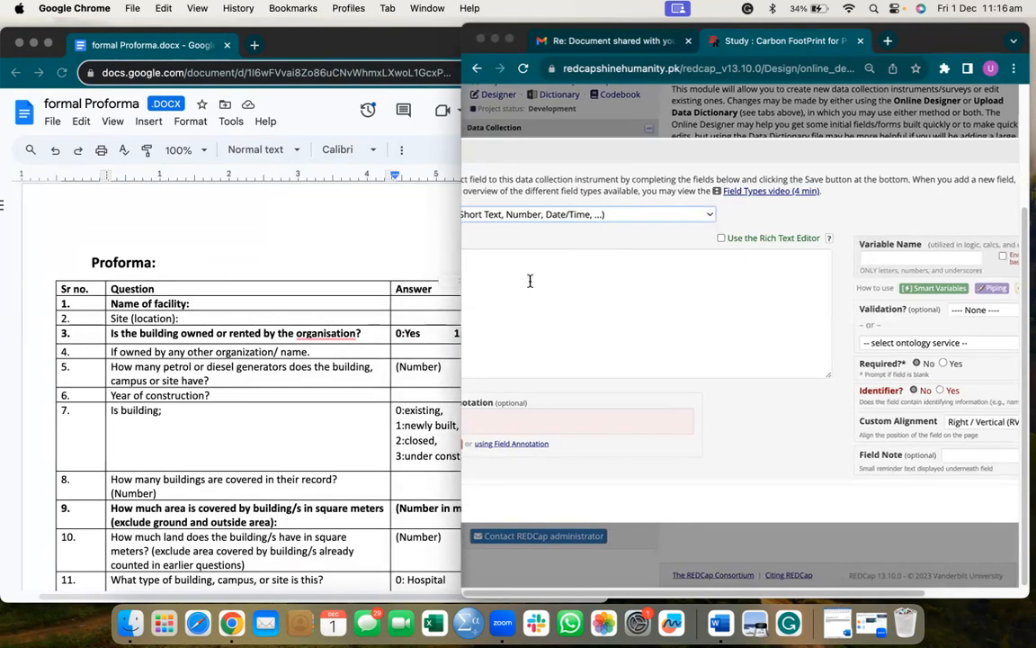
Enter Name of Facility as the new text field's label.
{"action": "left_click_drag", "start_coordinate": [462, 303], "coordinate": [486, 306]}
{"action": "left_click", "coordinate": [565, 276]}
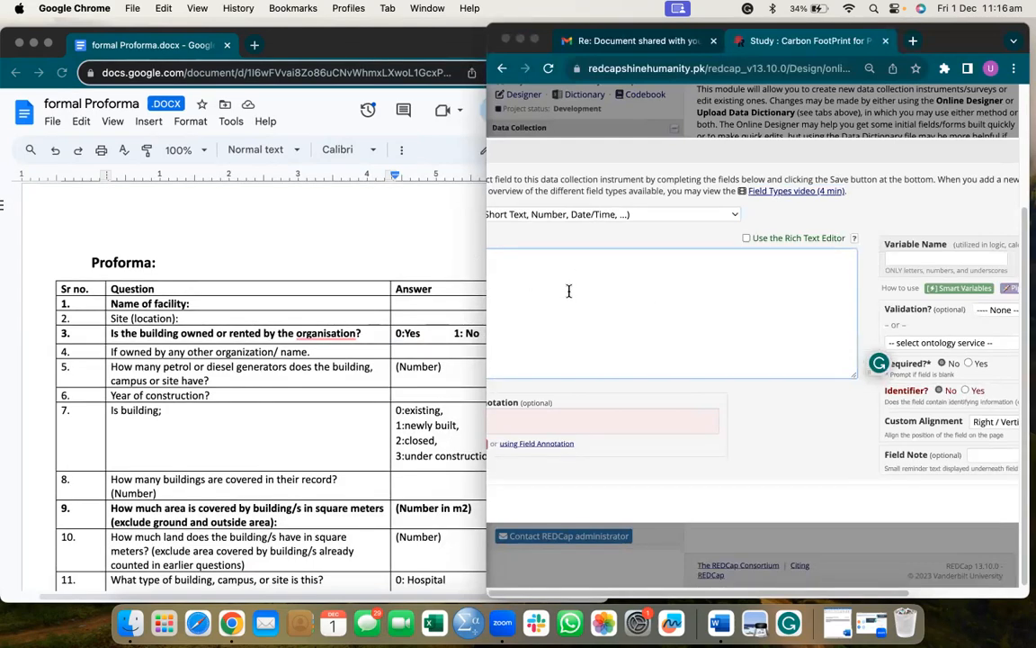
{"action": "left_click", "coordinate": [903, 259]}
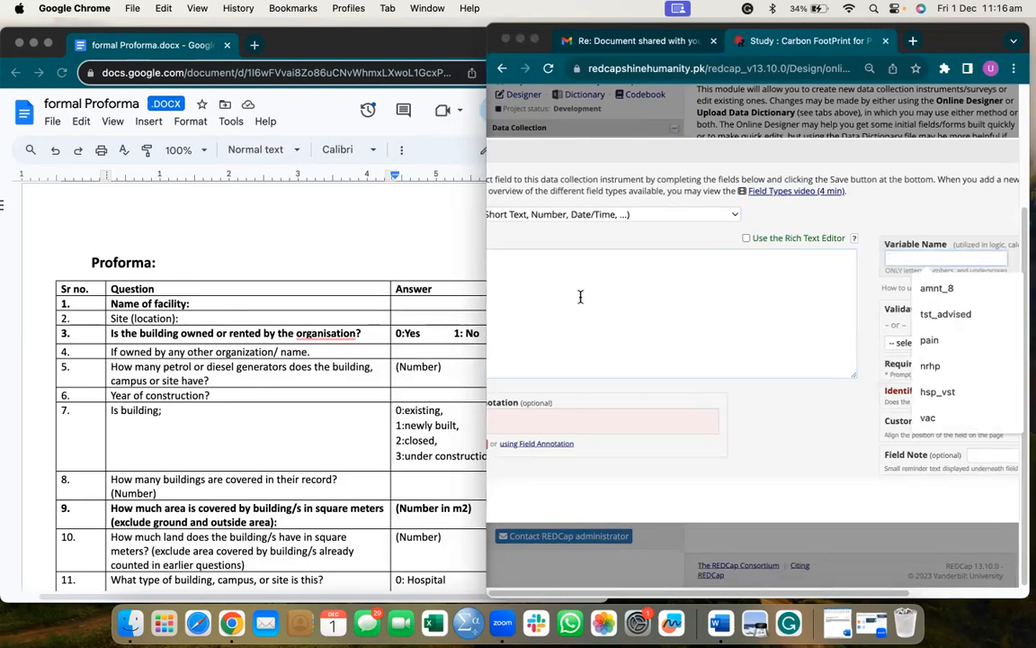
{"action": "left_click", "coordinate": [605, 270]}
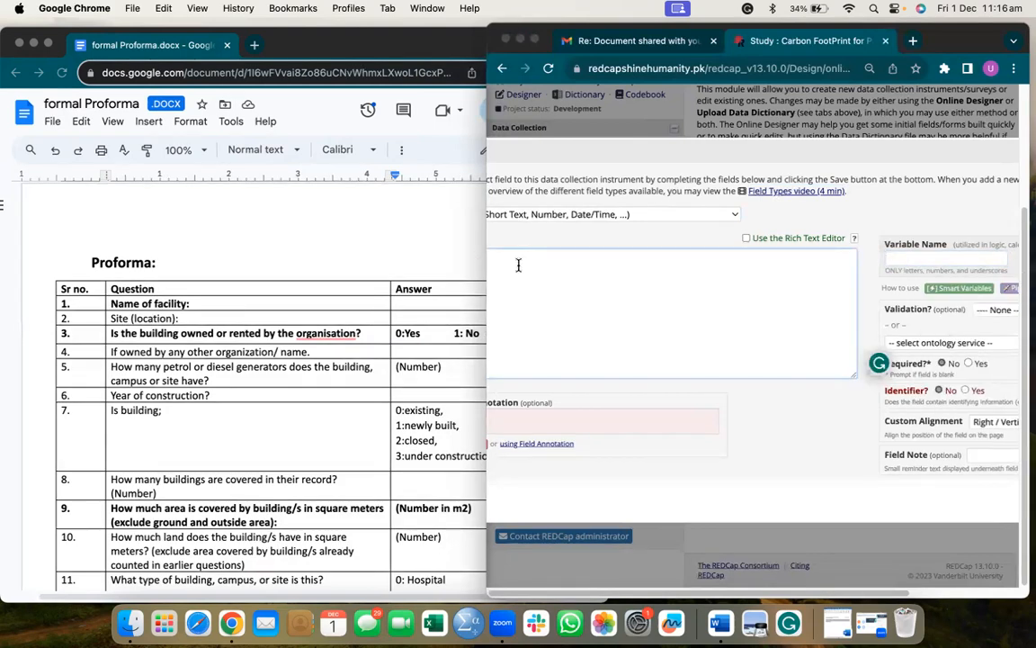
Set the facility name field's variable name to nm_fc.
{"action": "left_click", "coordinate": [919, 257]}
{"action": "left_click", "coordinate": [904, 224]}
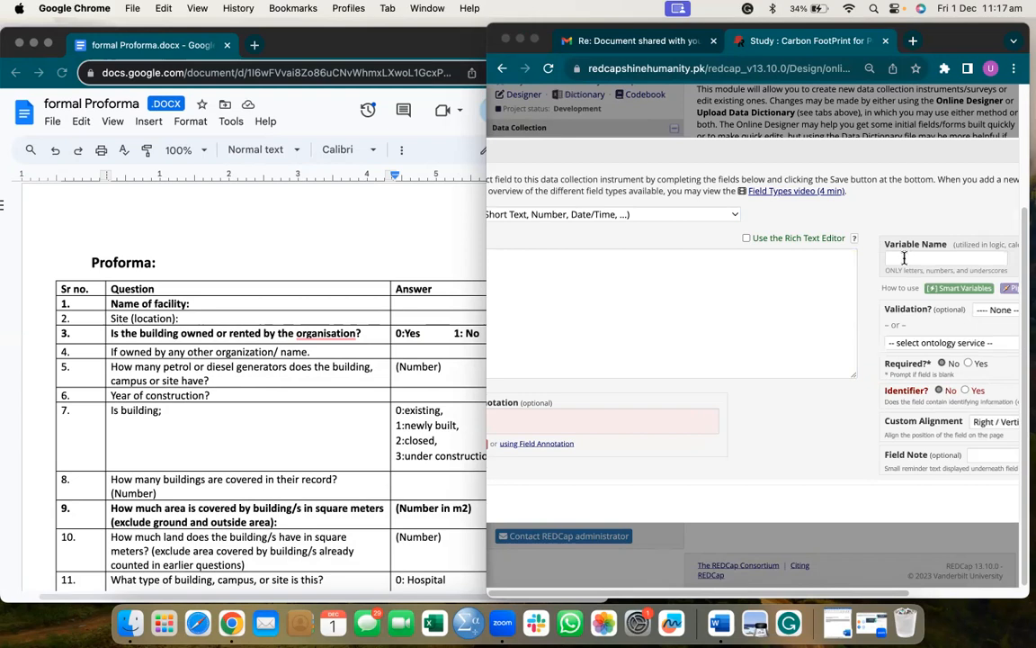
{"action": "left_click", "coordinate": [904, 258]}
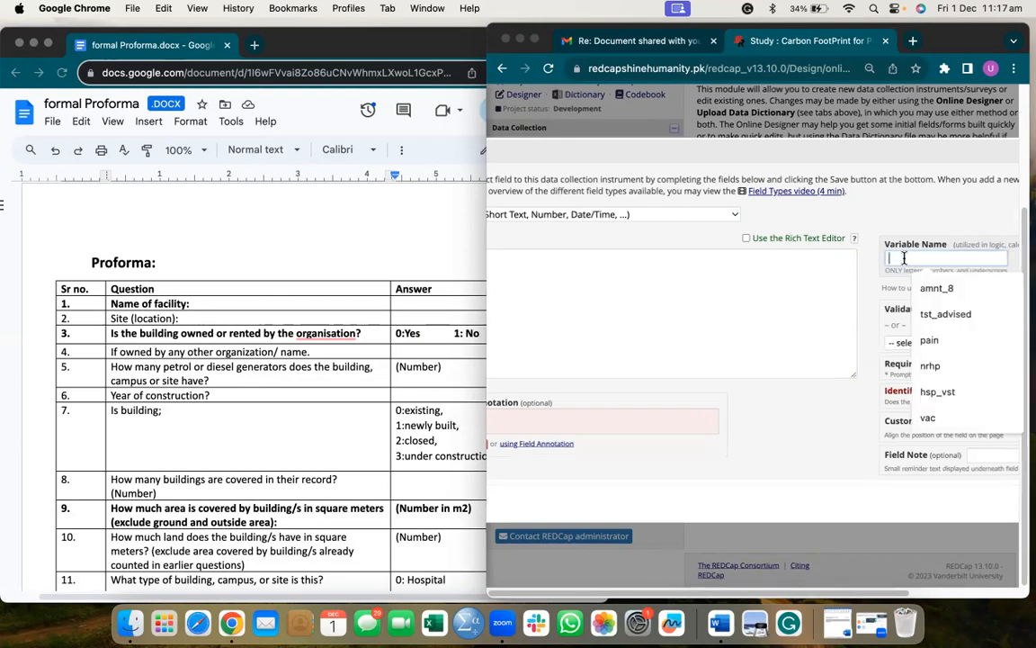
{"action": "type", "text": "nm"}
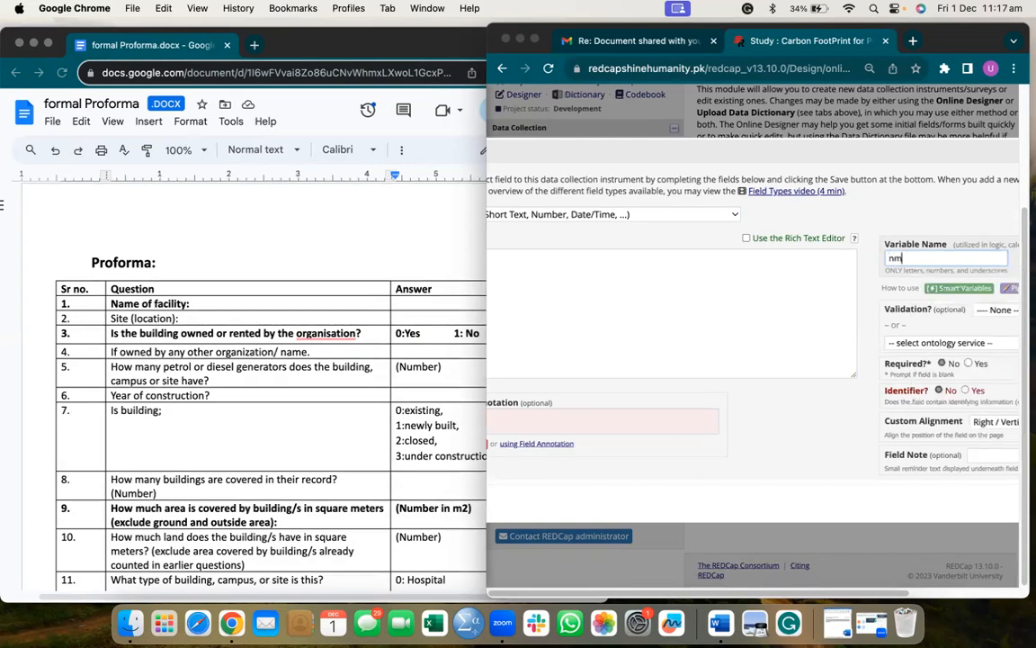
{"action": "type", "text": "_fa"}
Mark the nm_fc field as required and save it to Form 1.
{"action": "left_click", "coordinate": [968, 364]}
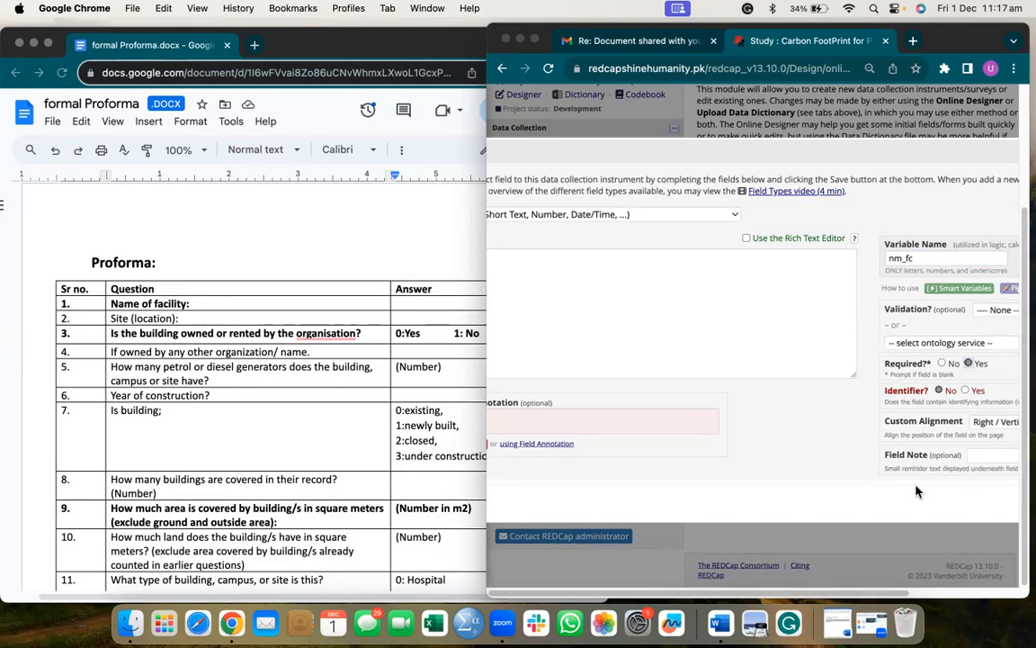
{"action": "scroll", "coordinate": [846, 490], "scroll_direction": "right", "scroll_amount": 2}
{"action": "scroll", "coordinate": [847, 490], "scroll_direction": "right", "scroll_amount": 1}
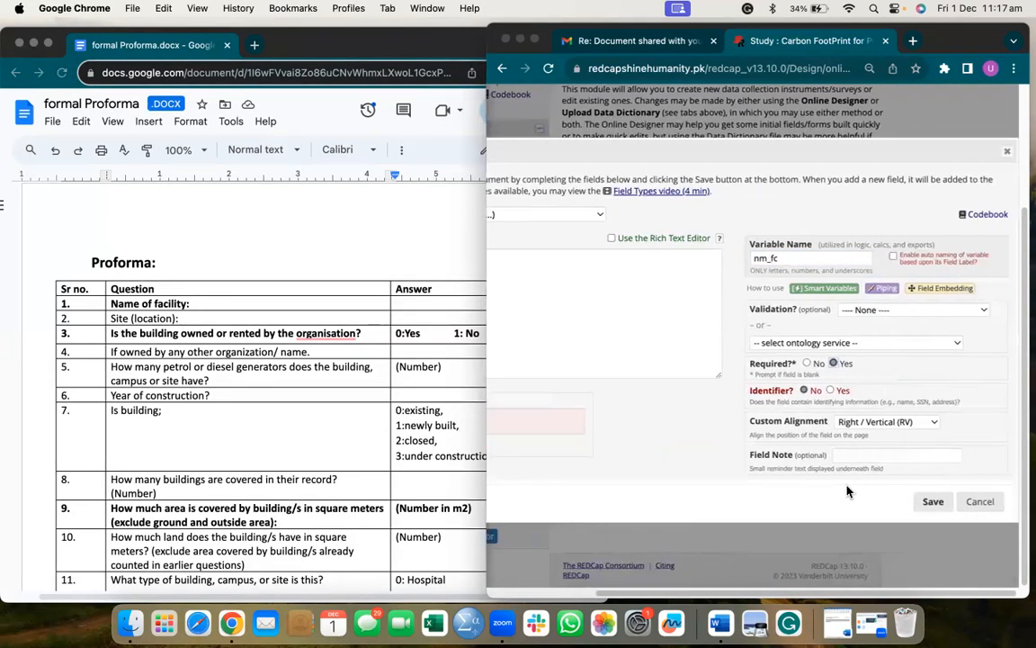
{"action": "left_click", "coordinate": [930, 506]}
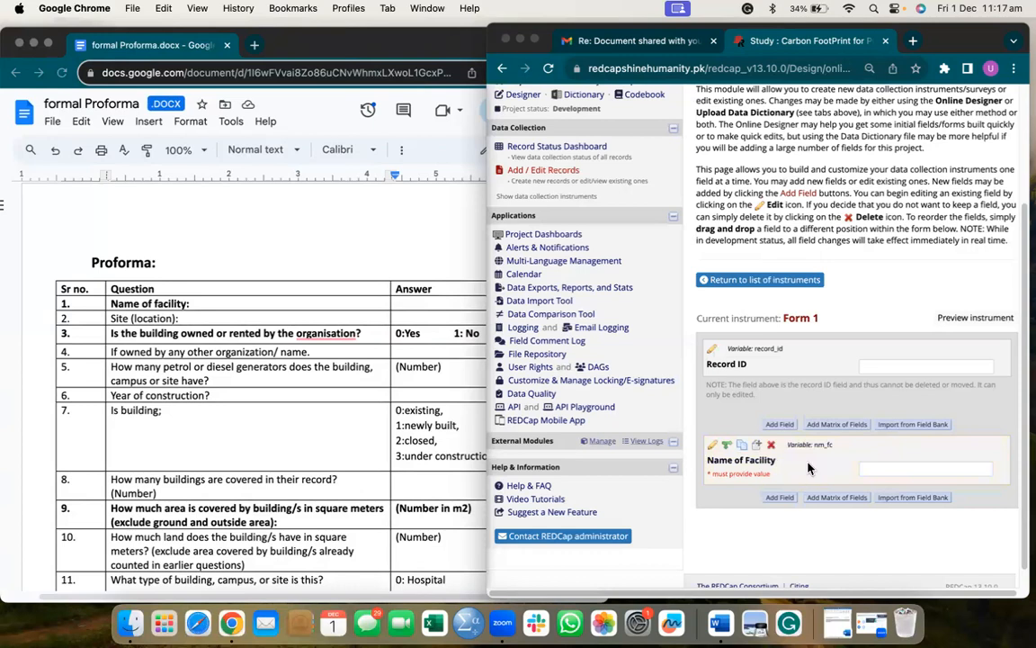
Copy the question "Is the building owned or rented by the organisation?" from row 3 of the Proforma table.
{"action": "scroll", "coordinate": [808, 467], "scroll_direction": "down", "scroll_amount": 1}
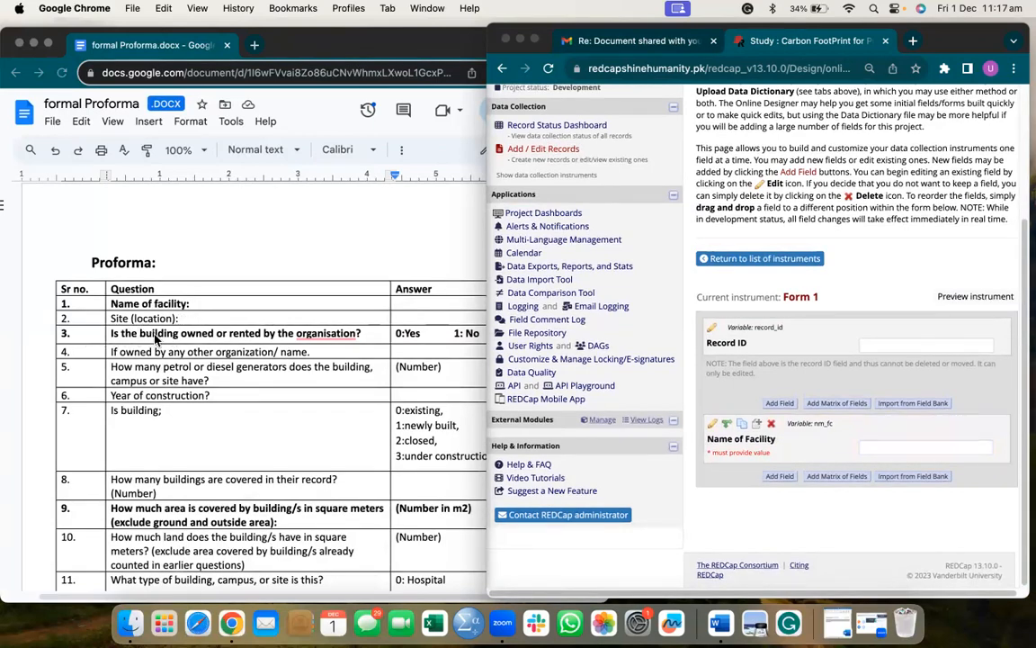
{"action": "left_click", "coordinate": [255, 338]}
{"action": "triple_click", "coordinate": [255, 338]}
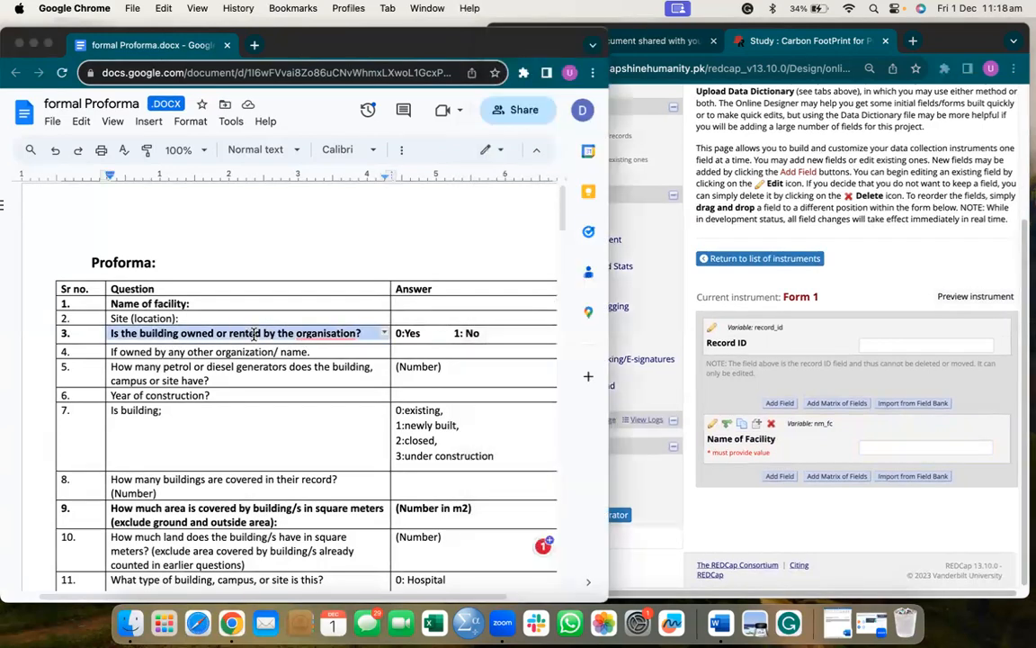
{"action": "left_click", "coordinate": [256, 351]}
{"action": "left_click", "coordinate": [176, 330]}
{"action": "left_click_drag", "start_coordinate": [111, 332], "coordinate": [332, 333]}
{"action": "key", "text": "ctrl+c"}
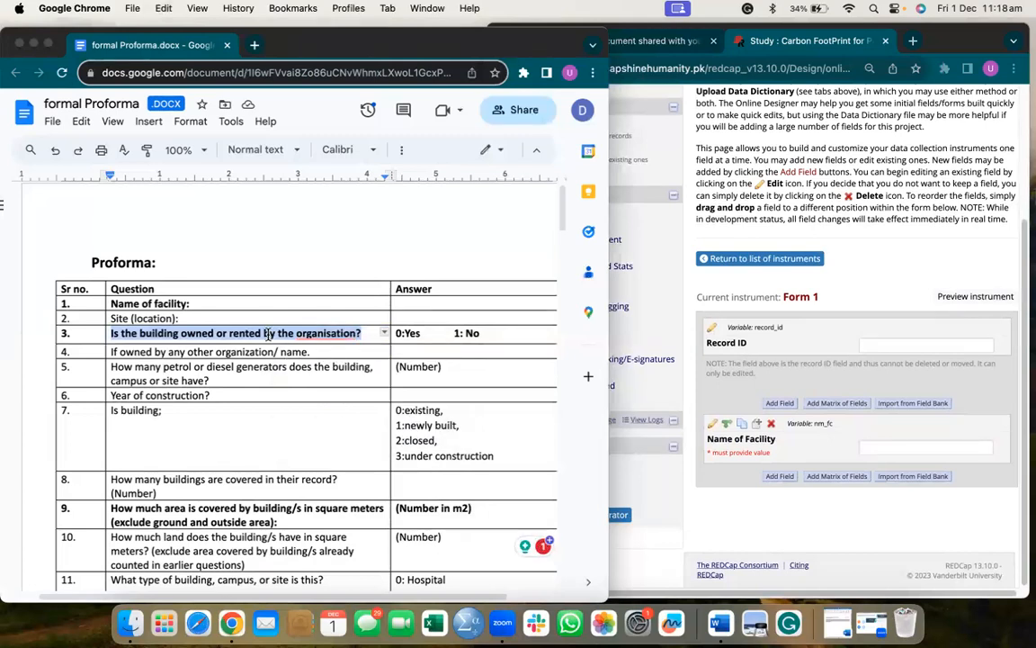
Return to the REDCap form editor and expand its window to full screen.
{"action": "left_click", "coordinate": [779, 476]}
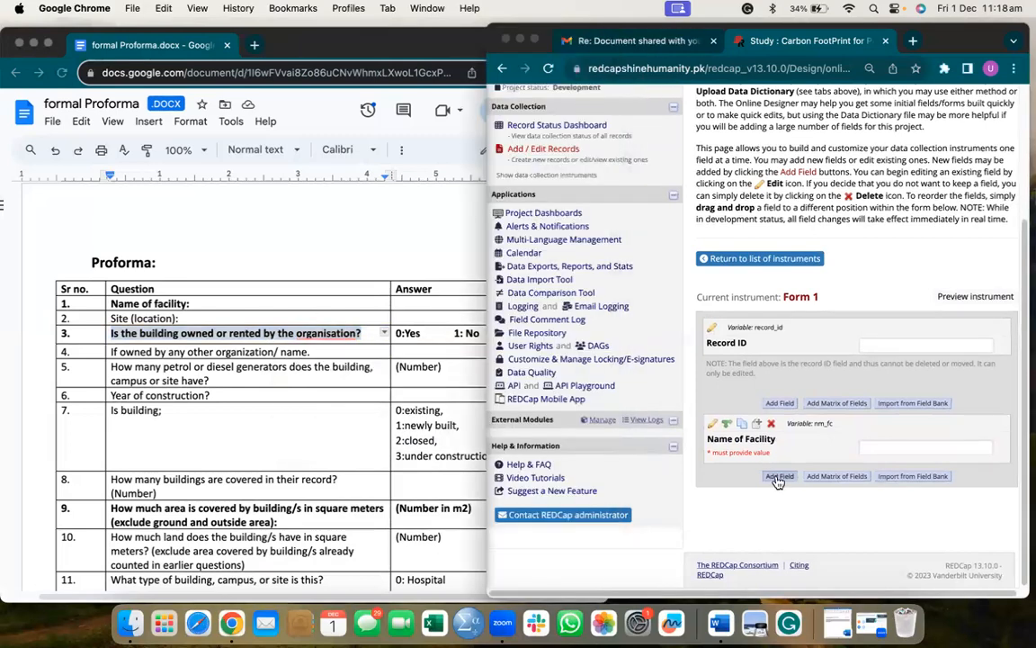
{"action": "left_click_drag", "start_coordinate": [863, 37], "coordinate": [853, 118]}
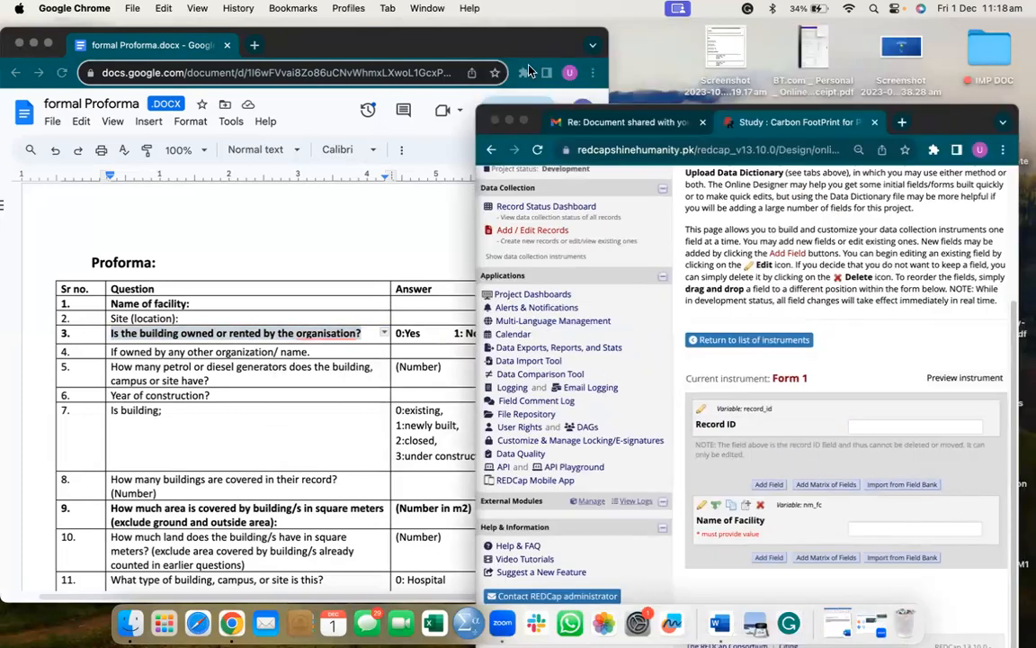
{"action": "left_click", "coordinate": [525, 122]}
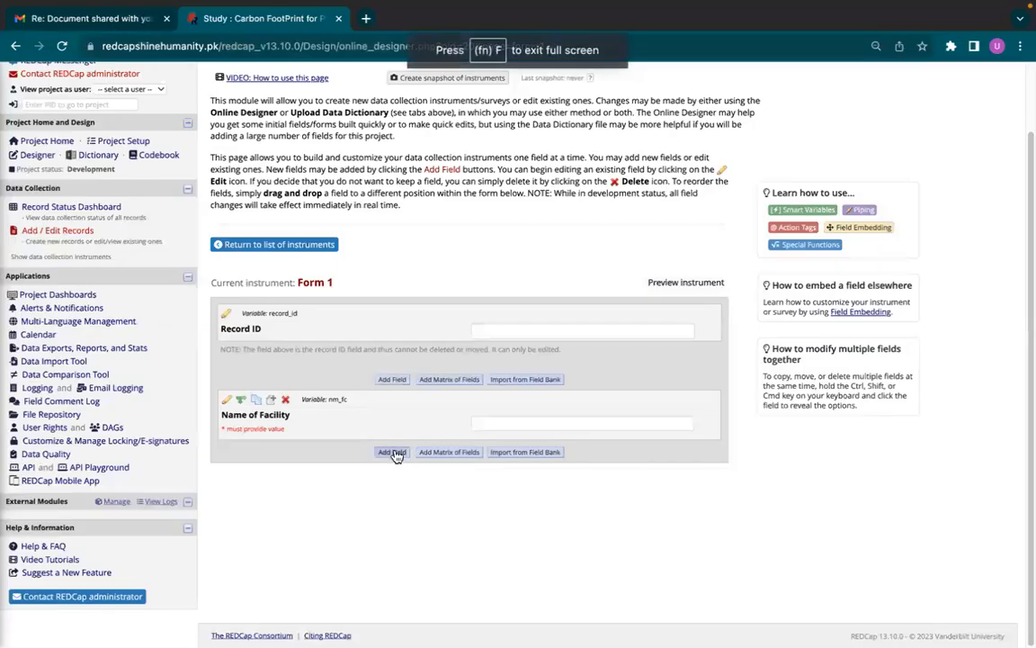
Add a new field below nm_fc labelled "Is the building owned or rented by the organisation?" with the variable name typ_build.
{"action": "left_click", "coordinate": [393, 453]}
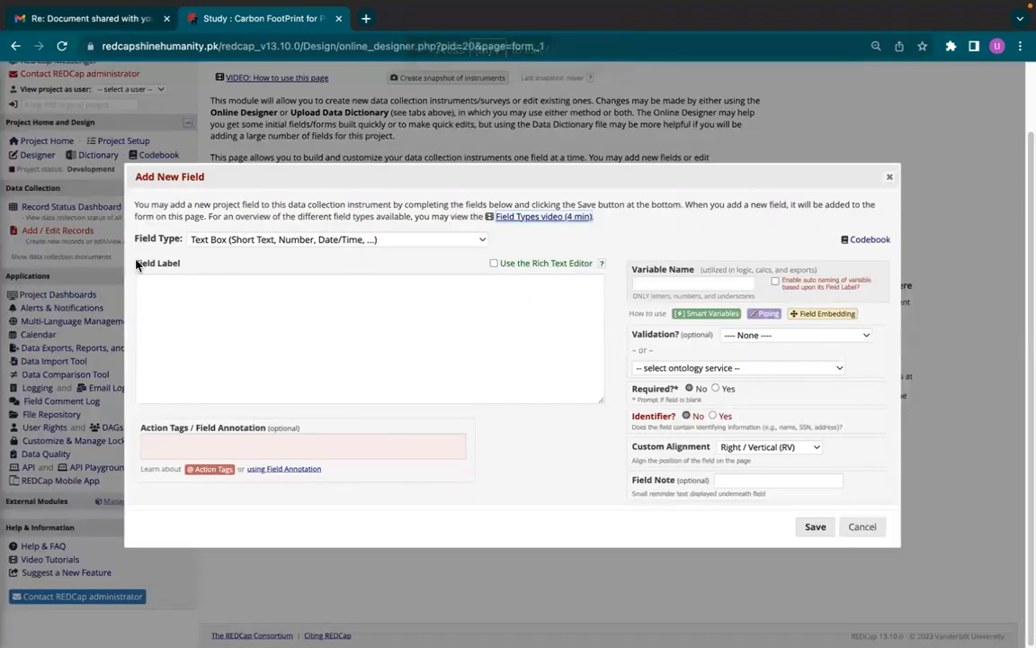
{"action": "left_click", "coordinate": [175, 283]}
{"action": "key", "text": "ctrl+v"}
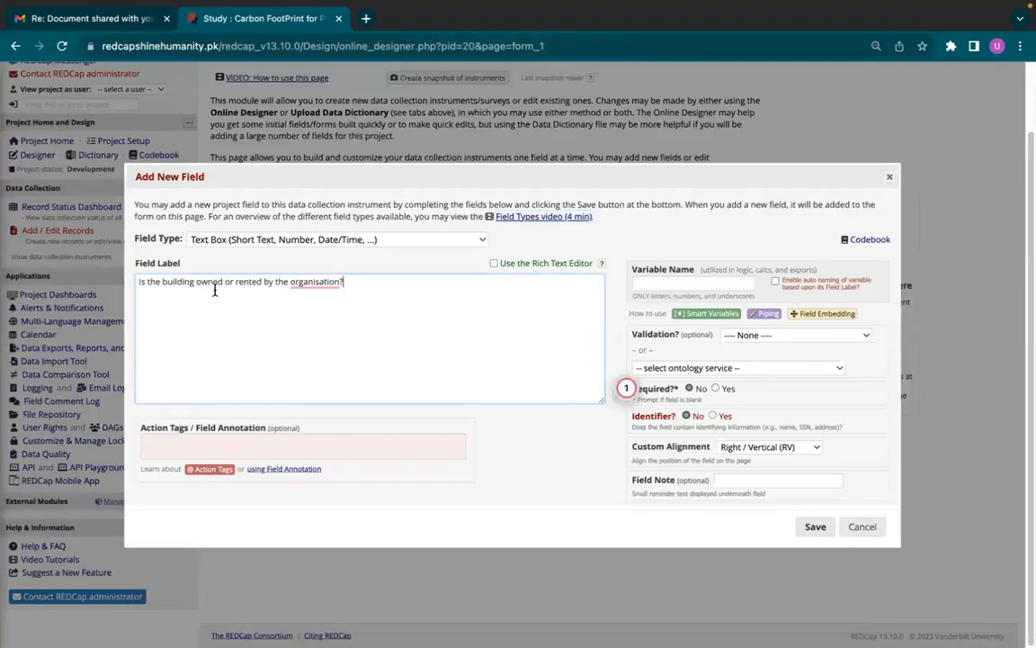
{"action": "mouse_move", "coordinate": [319, 286]}
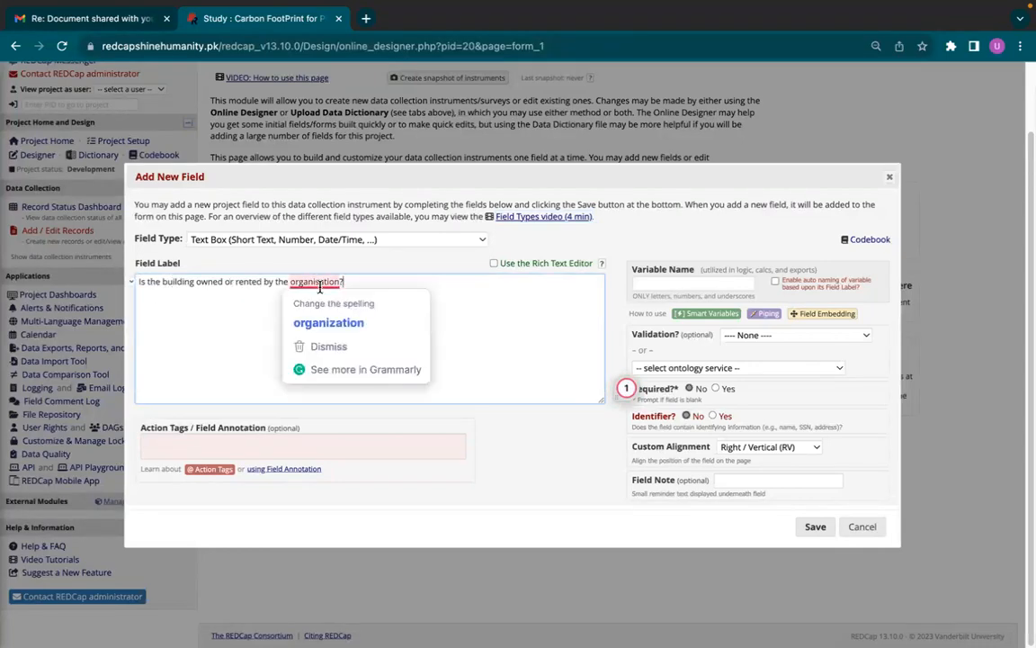
{"action": "left_click", "coordinate": [663, 281]}
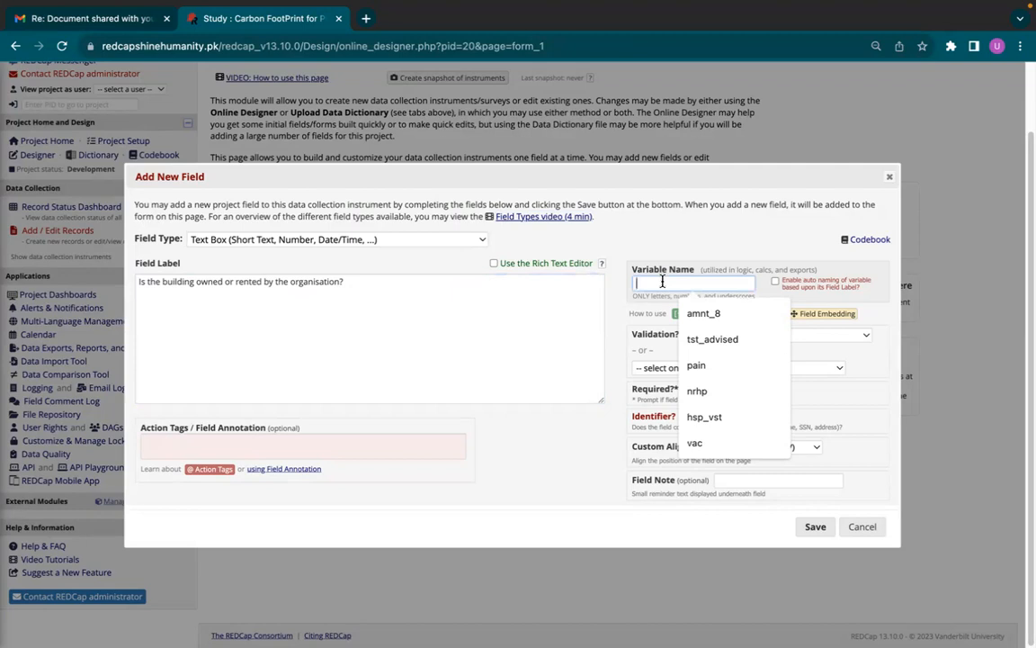
{"action": "type", "text": "typ"}
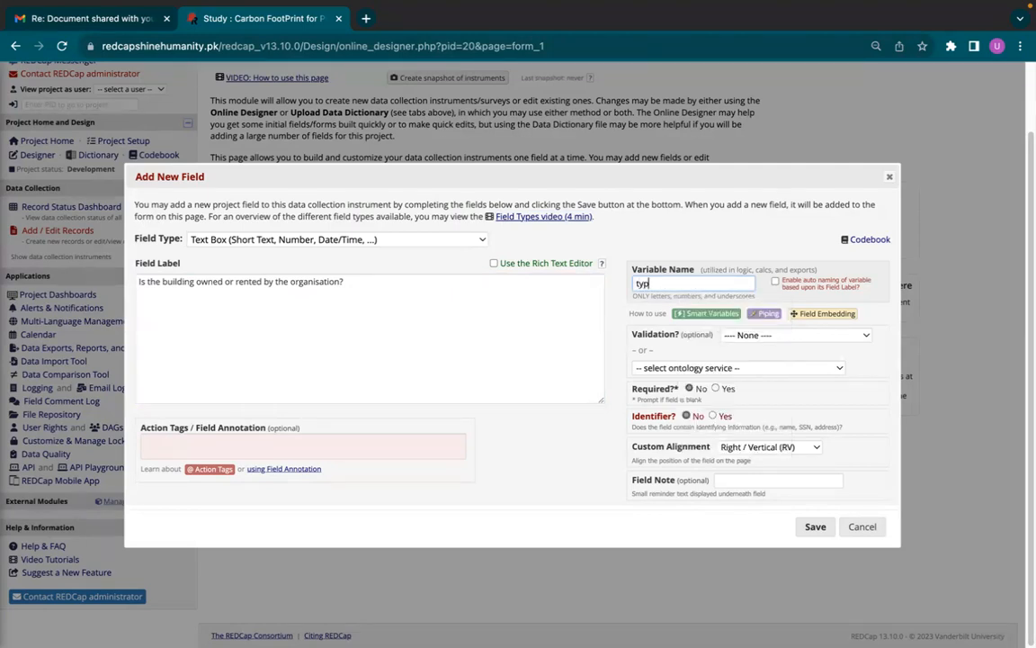
{"action": "type", "text": "_build"}
Set the field type to Multiple Choice - Radio Buttons (Single Answer) with the choices Rented, Owned and Other.
{"action": "left_click", "coordinate": [402, 239]}
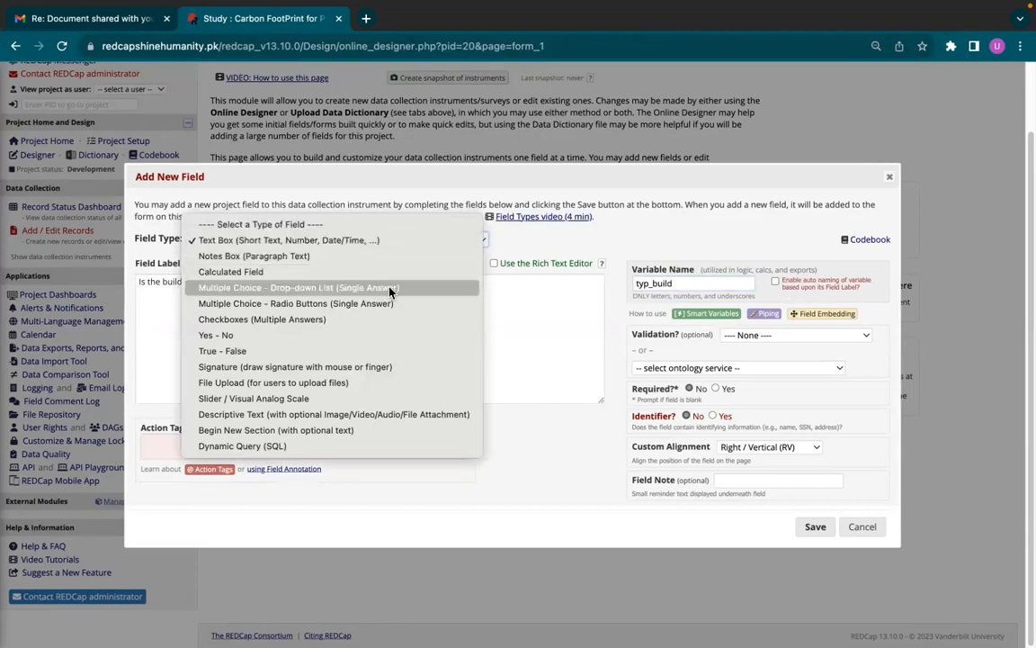
{"action": "left_click", "coordinate": [313, 306]}
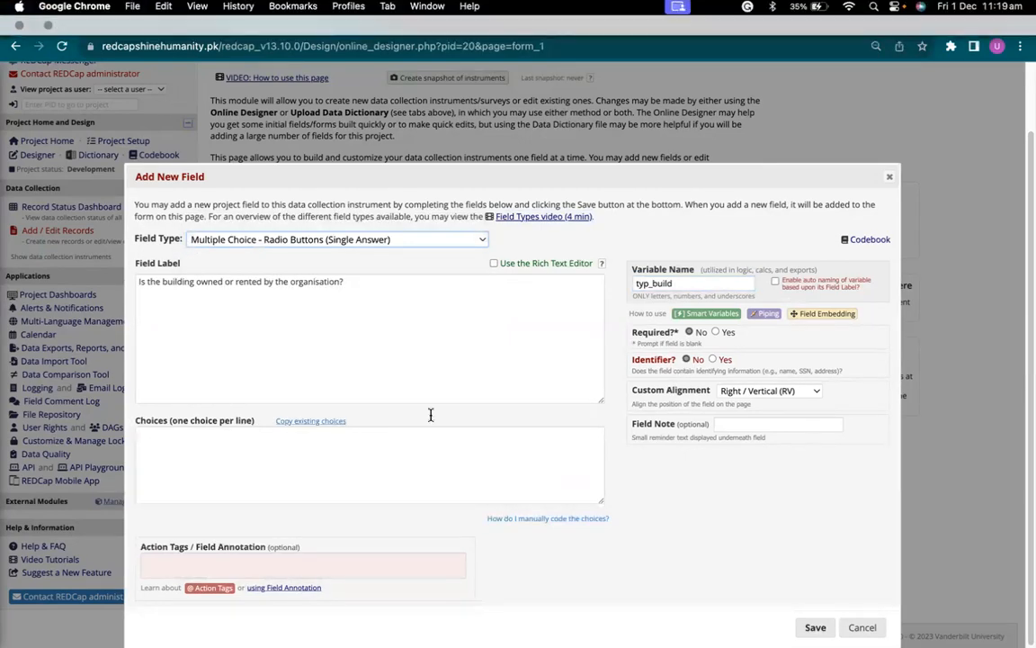
{"action": "left_click", "coordinate": [364, 465]}
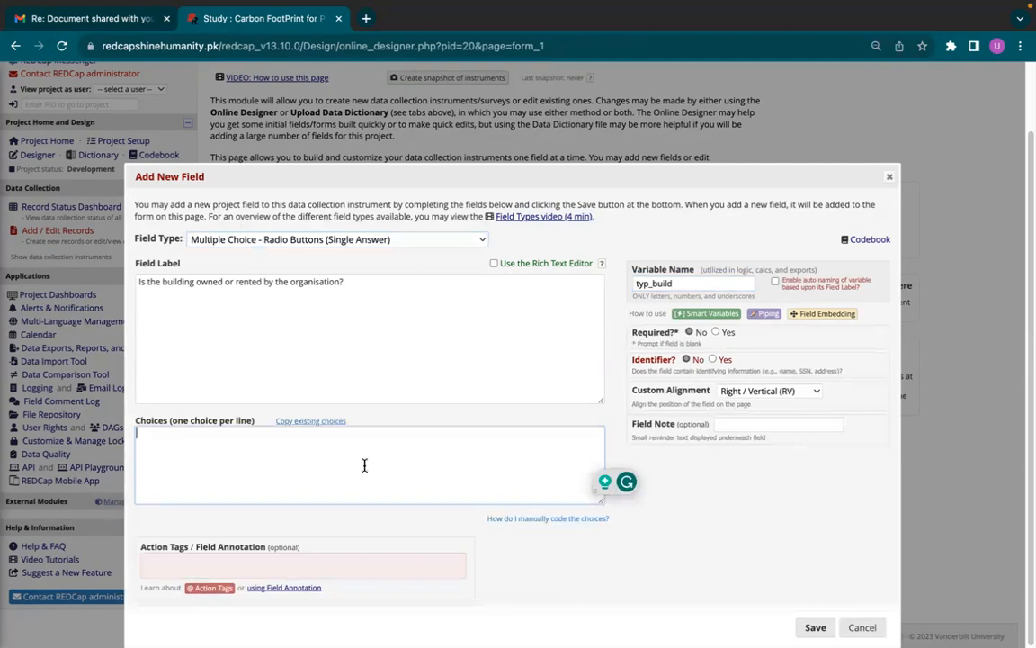
{"action": "type", "text": "Rent"}
{"action": "type", "text": "ed"}
{"action": "type", "text": " Owned"}
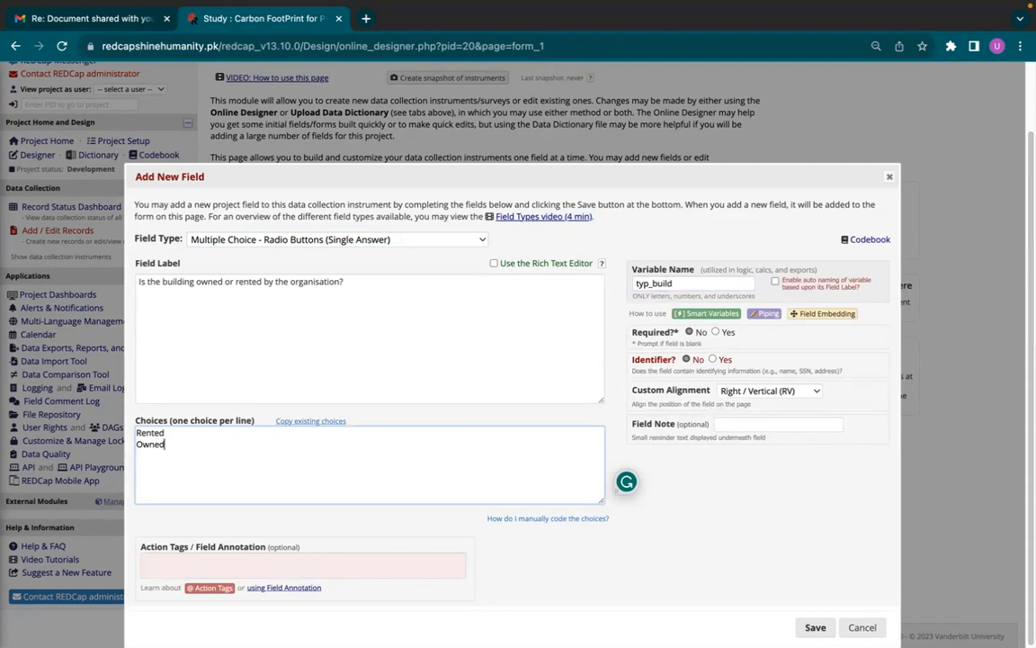
{"action": "key", "text": "Return"}
{"action": "type", "text": "Other"}
{"action": "type", "text": ","}
Accept the automatically assigned raw values for the choices and save the typ_build field to Form 1.
{"action": "left_click", "coordinate": [812, 627]}
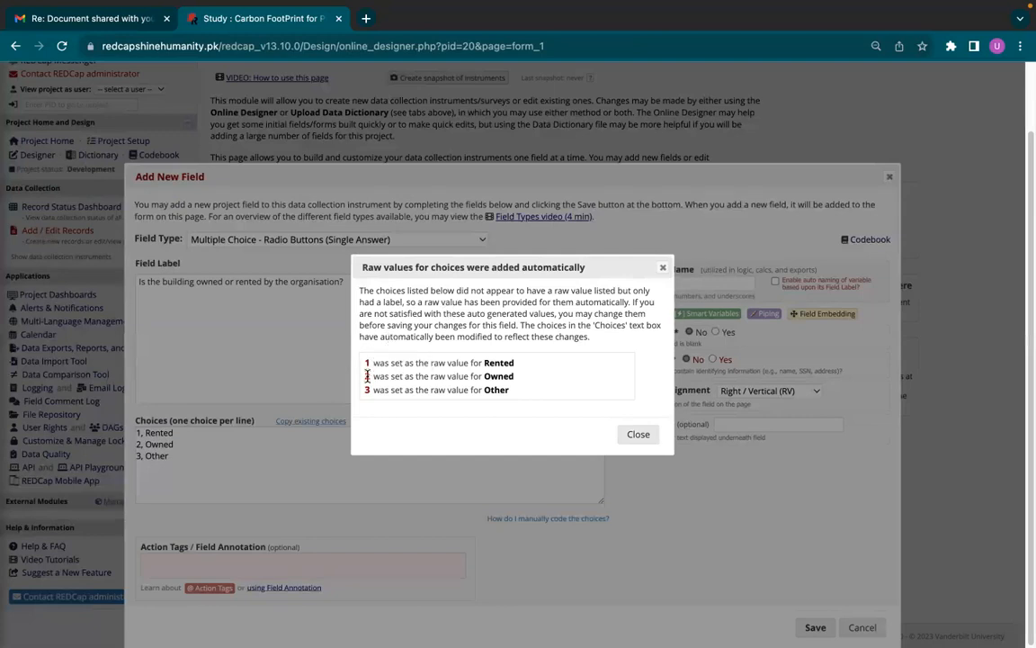
{"action": "left_click", "coordinate": [638, 437]}
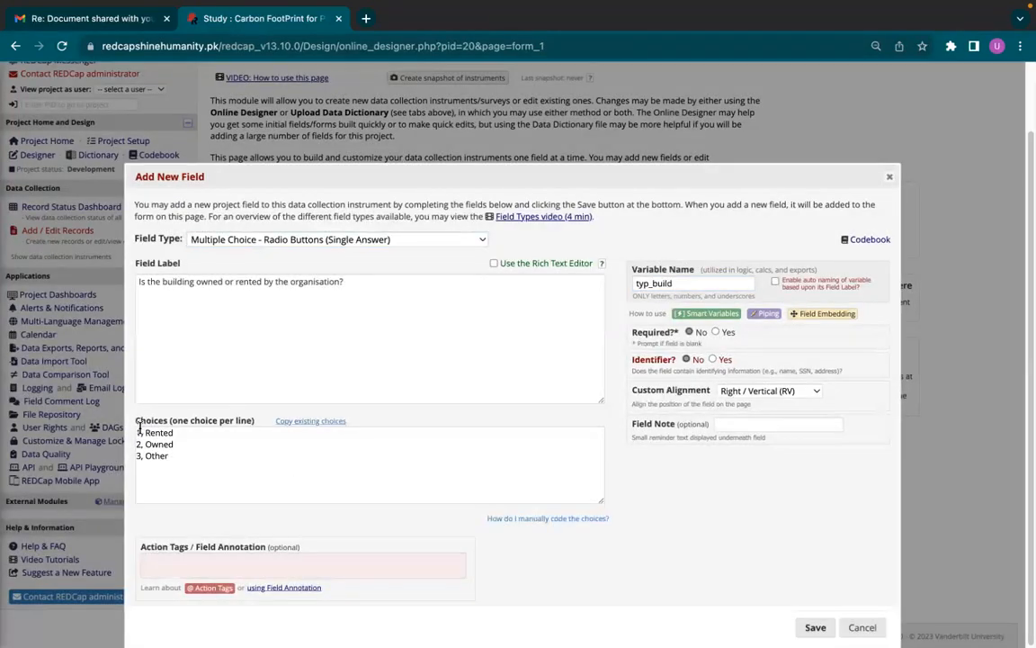
{"action": "left_click", "coordinate": [815, 627]}
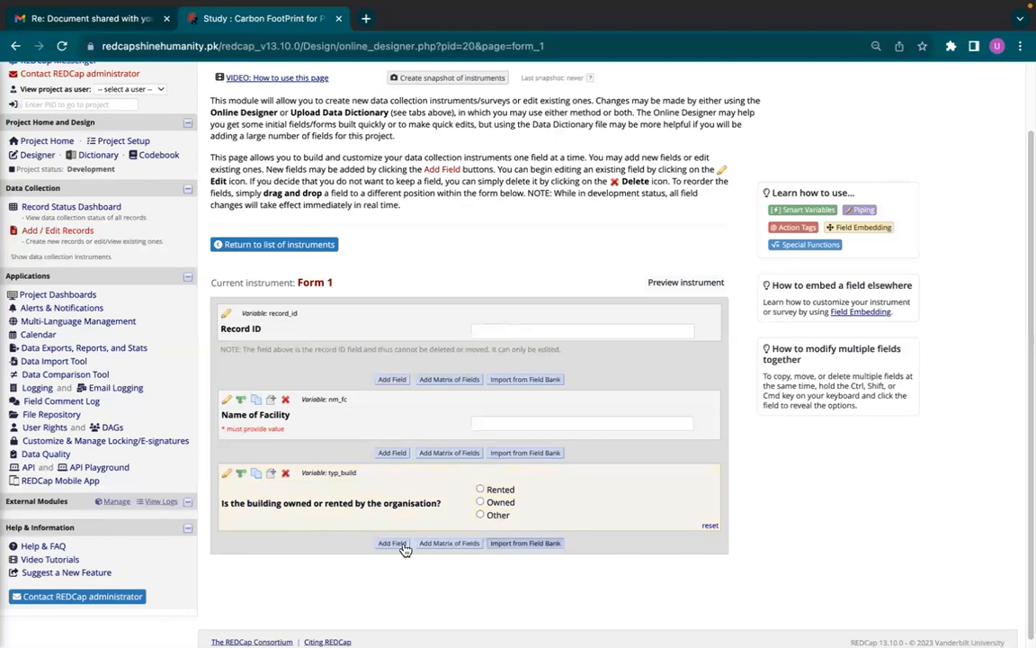
Exit full screen and compare the answer options of question 3 in the Proforma document with the typ_build field.
{"action": "mouse_move", "coordinate": [114, 20]}
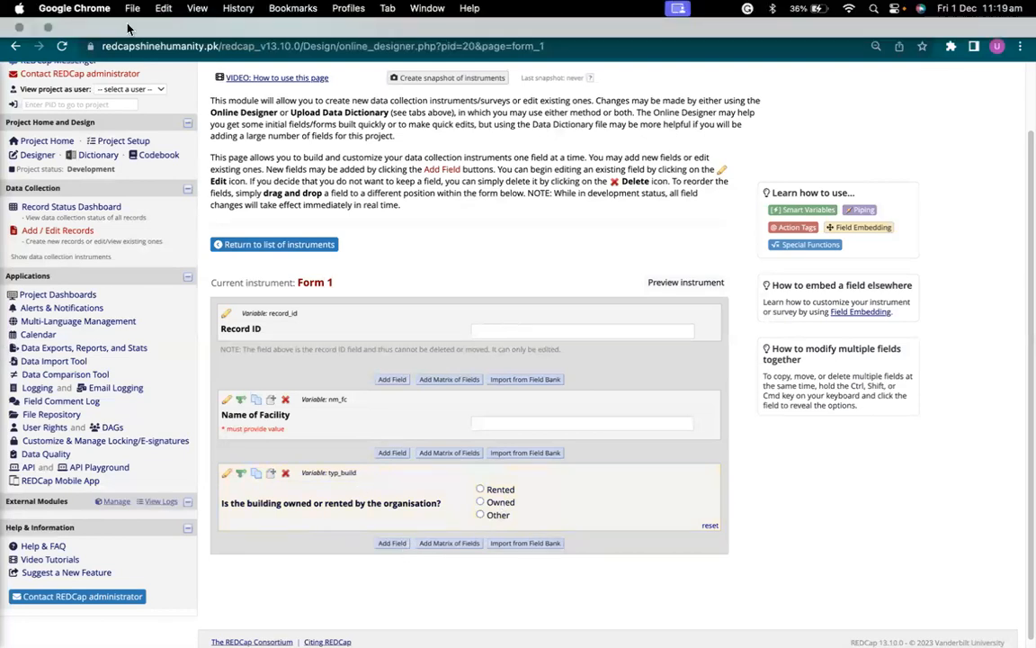
{"action": "left_click", "coordinate": [47, 27]}
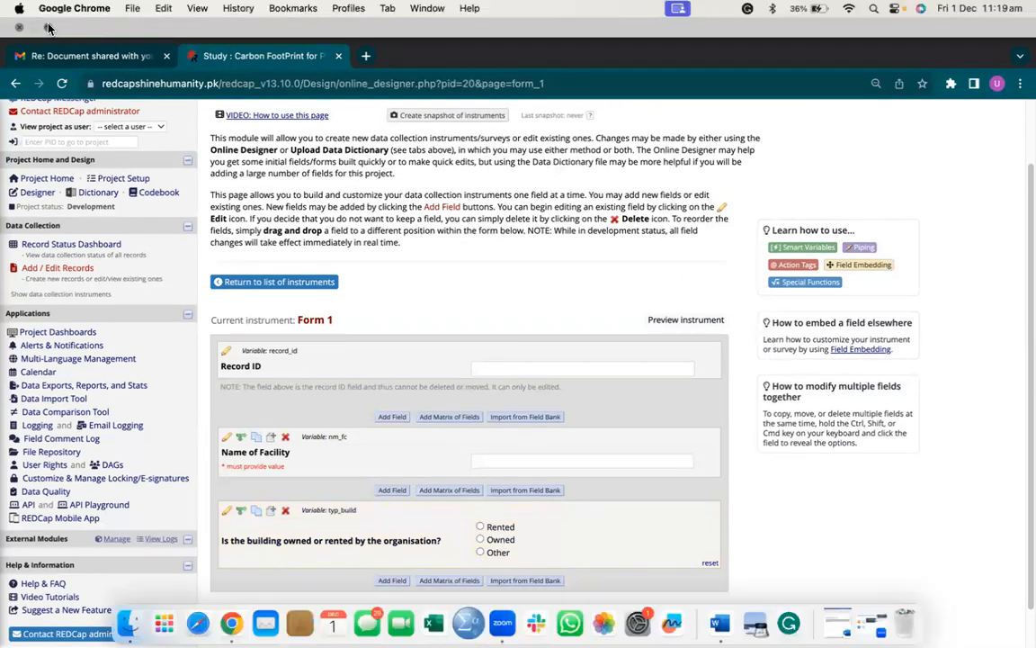
{"action": "left_click", "coordinate": [281, 252]}
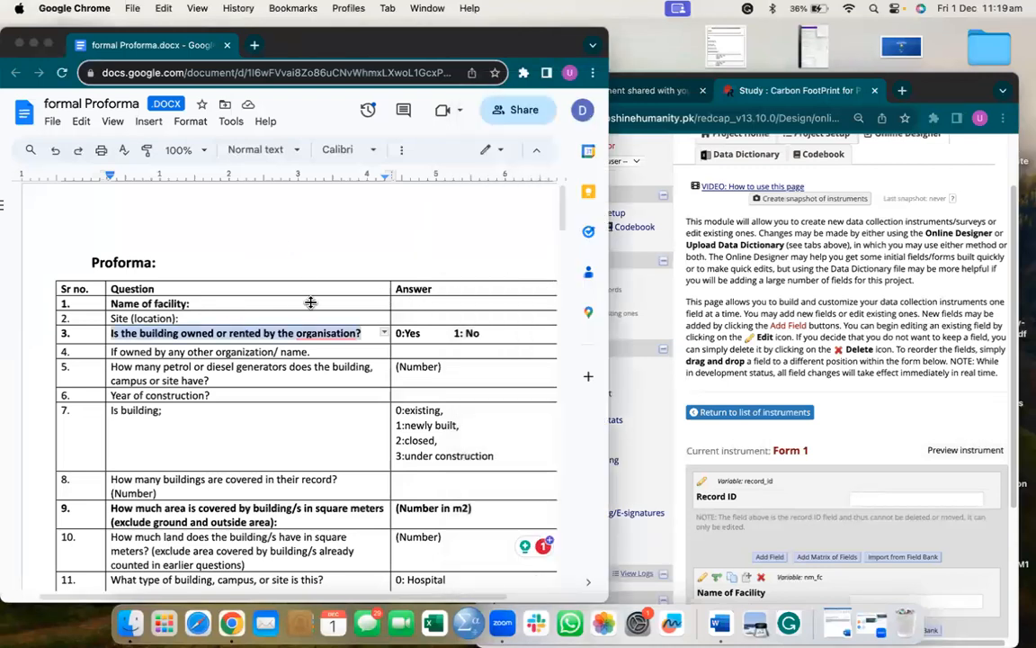
{"action": "scroll", "coordinate": [789, 361], "scroll_direction": "down", "scroll_amount": 3}
{"action": "scroll", "coordinate": [789, 361], "scroll_direction": "down", "scroll_amount": 1}
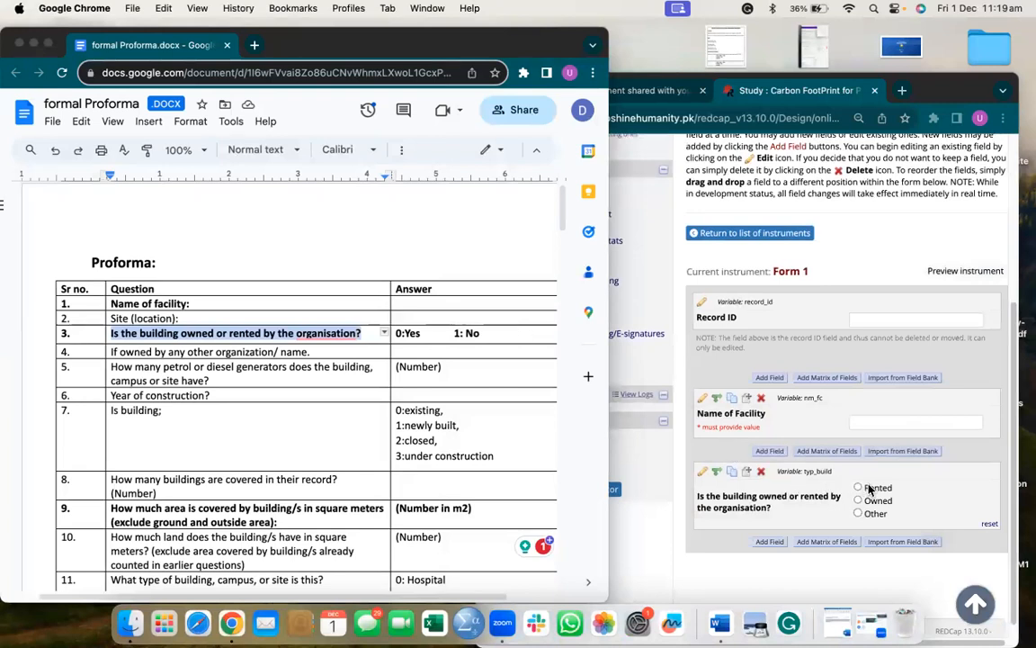
Expand the REDCap form editor to full screen again and dismiss the cut-off field dialog.
{"action": "left_click", "coordinate": [701, 477]}
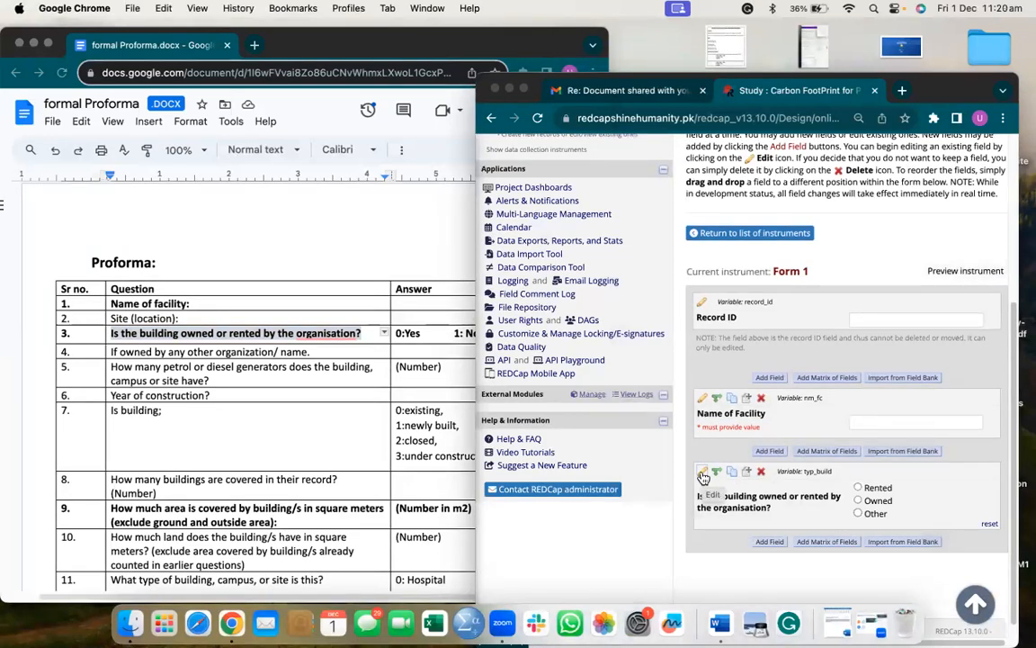
{"action": "left_click", "coordinate": [703, 477]}
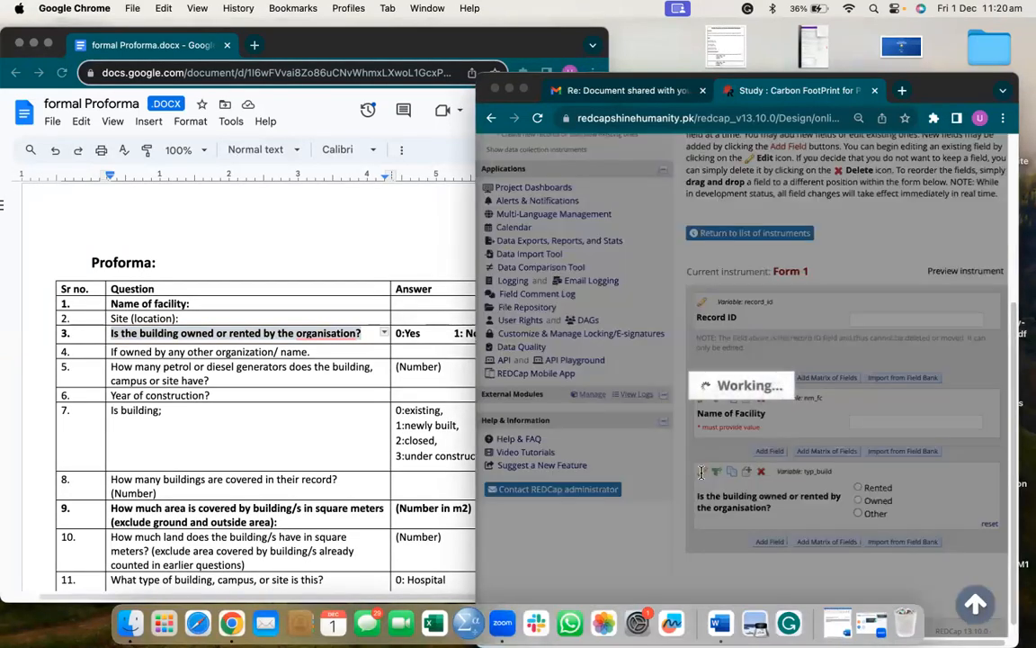
{"action": "left_click", "coordinate": [521, 435]}
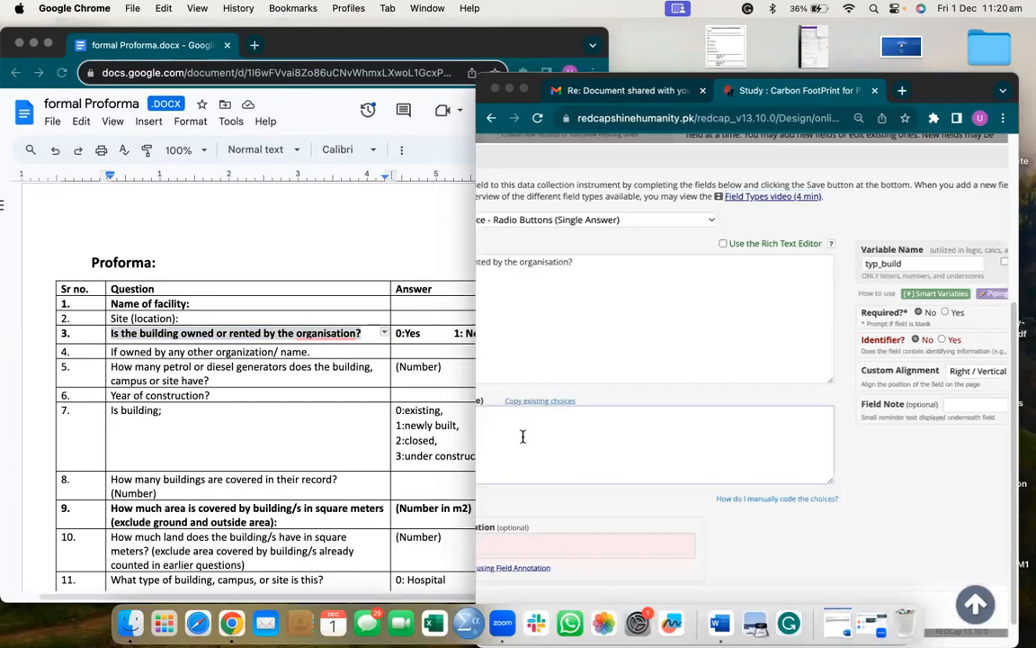
{"action": "left_click_drag", "start_coordinate": [932, 84], "coordinate": [932, 107]}
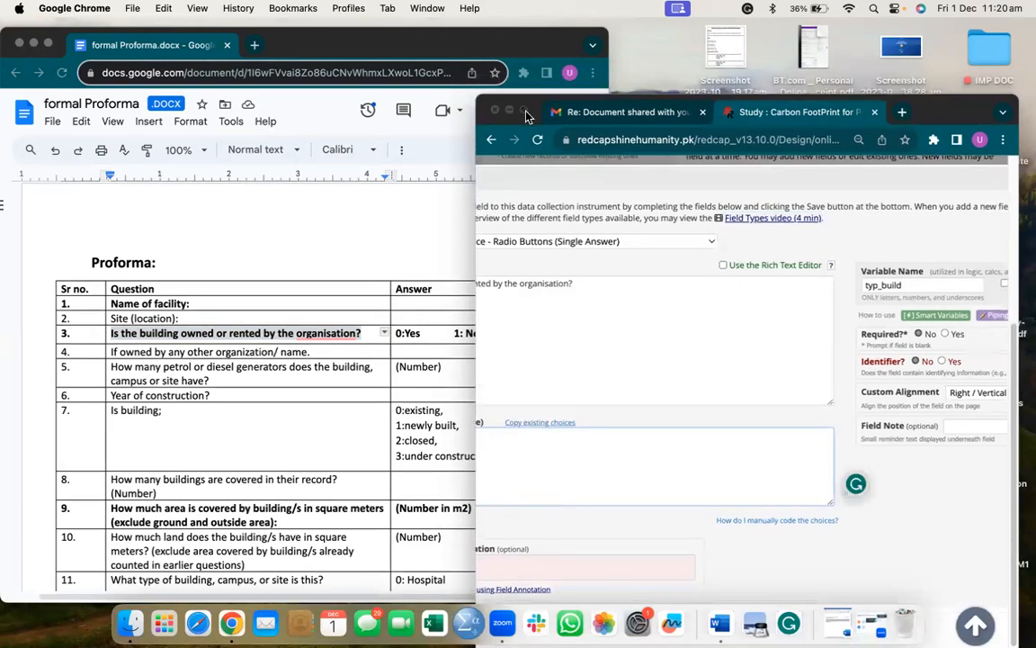
{"action": "left_click", "coordinate": [524, 110]}
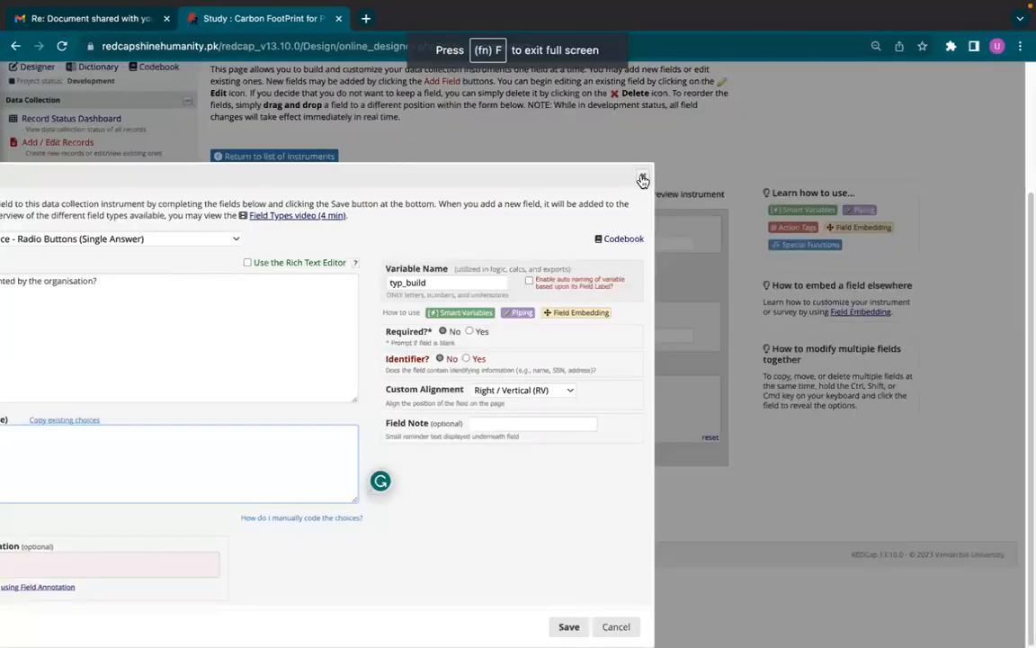
{"action": "left_click", "coordinate": [643, 179]}
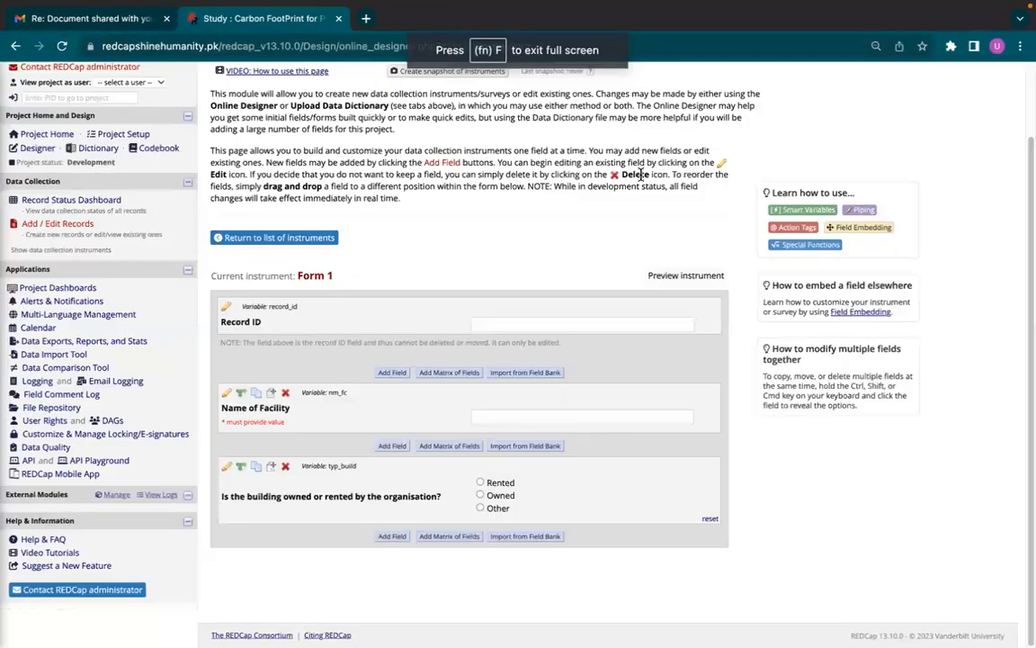
Reopen the typ_build field and replace its choices with Yes and No.
{"action": "left_click", "coordinate": [226, 468]}
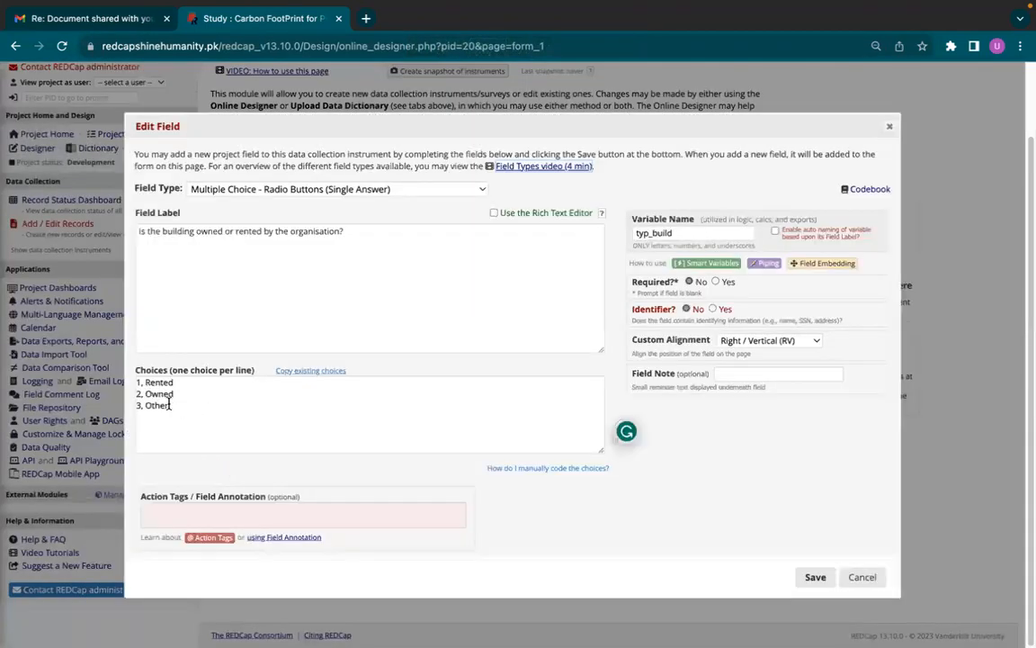
{"action": "left_click", "coordinate": [169, 405]}
{"action": "left_click_drag", "start_coordinate": [179, 405], "coordinate": [138, 383]}
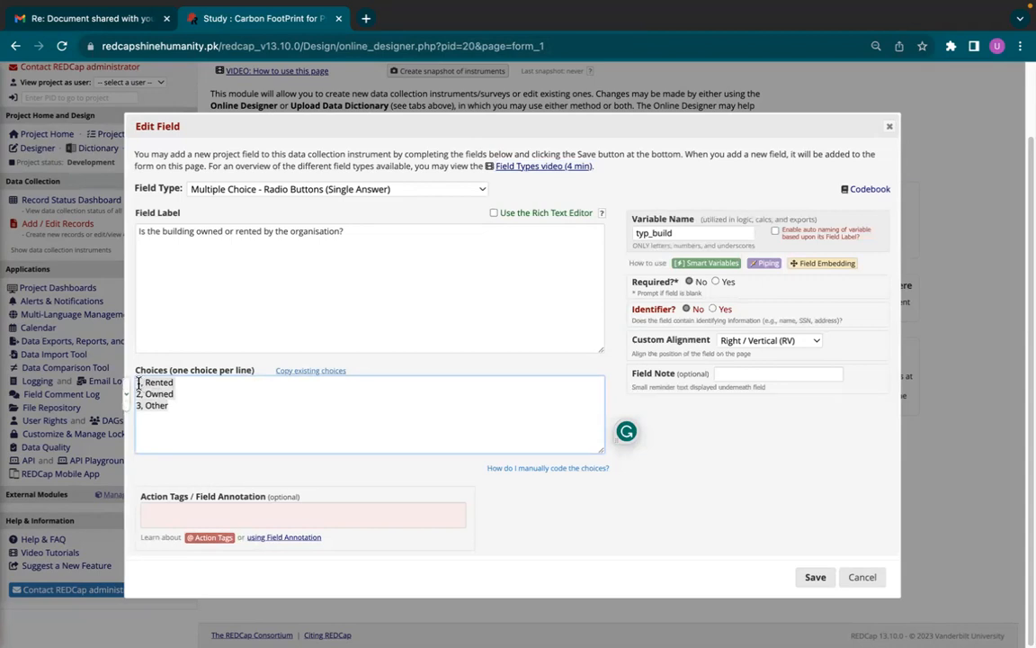
{"action": "left_click", "coordinate": [173, 406]}
{"action": "left_click_drag", "start_coordinate": [173, 405], "coordinate": [126, 355]}
{"action": "key", "text": "BackSpace"}
{"action": "type", "text": "Yes"}
{"action": "key", "text": "Return"}
{"action": "type", "text": "No"}
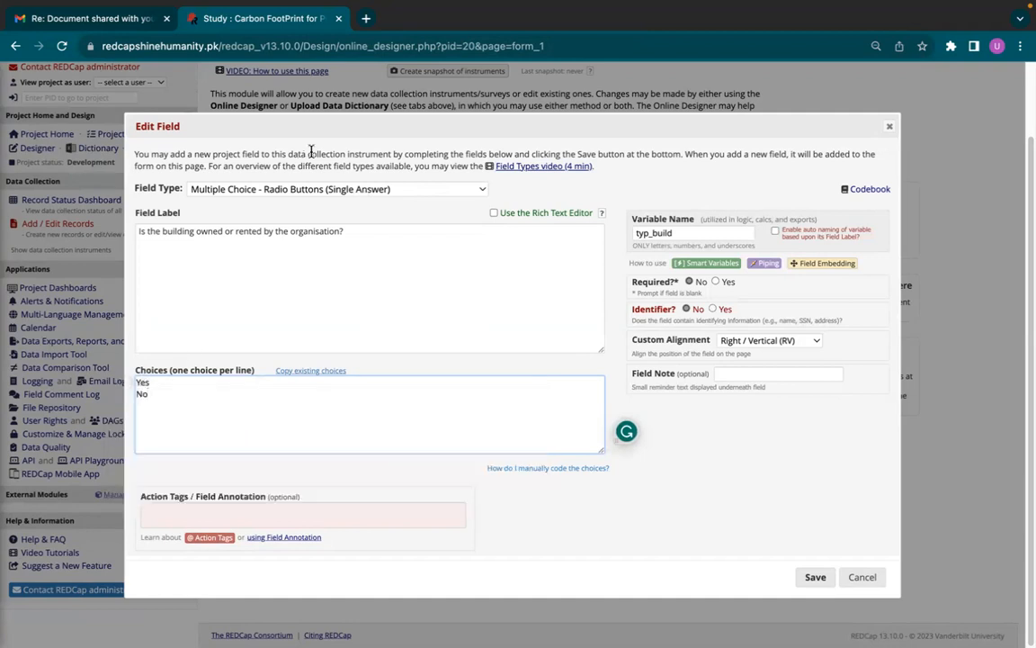
Change the typ_build field's type to Yes - No and save the field.
{"action": "left_click", "coordinate": [323, 189]}
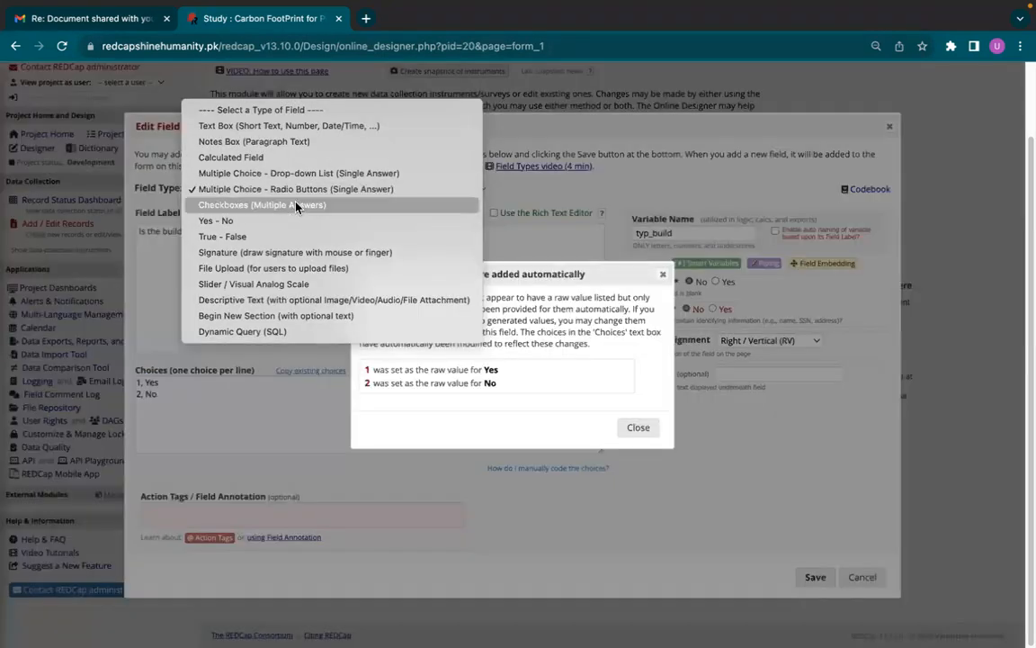
{"action": "left_click", "coordinate": [225, 223]}
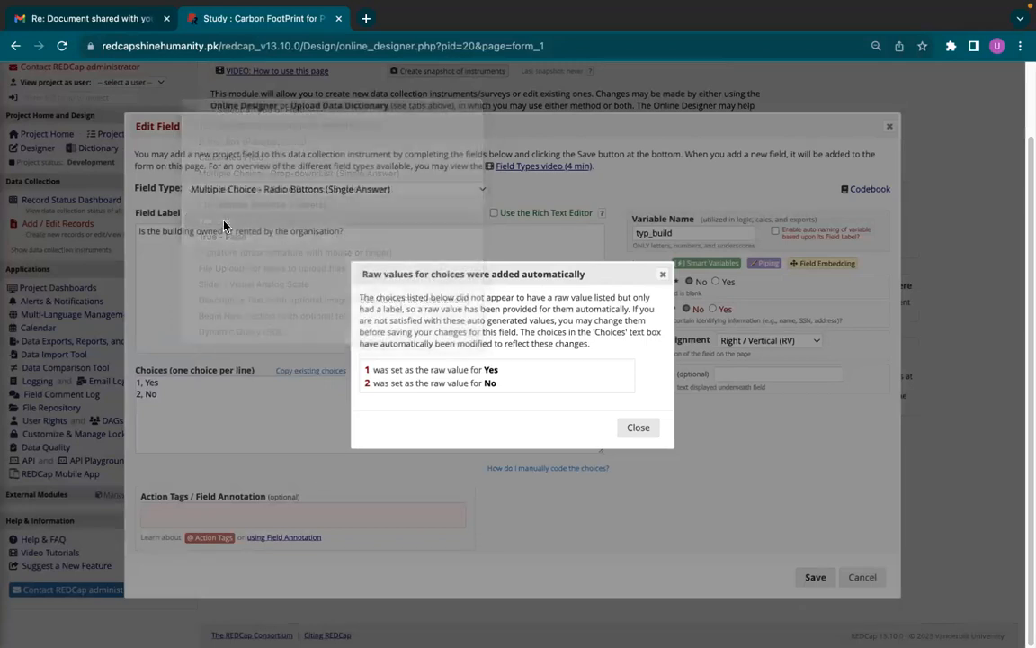
{"action": "left_click", "coordinate": [641, 428]}
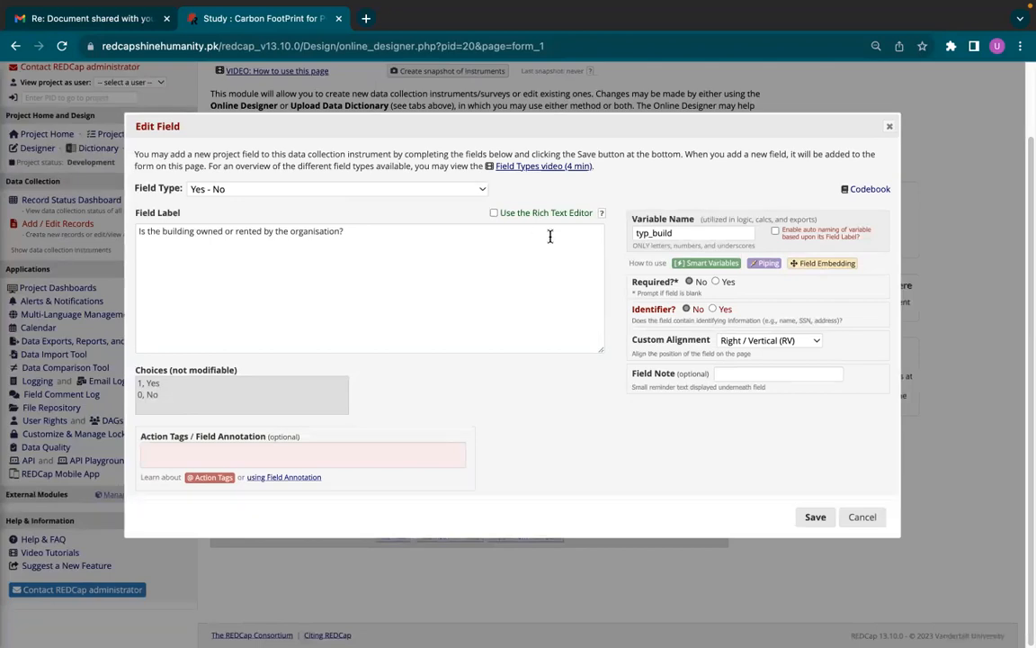
{"action": "left_click", "coordinate": [821, 518]}
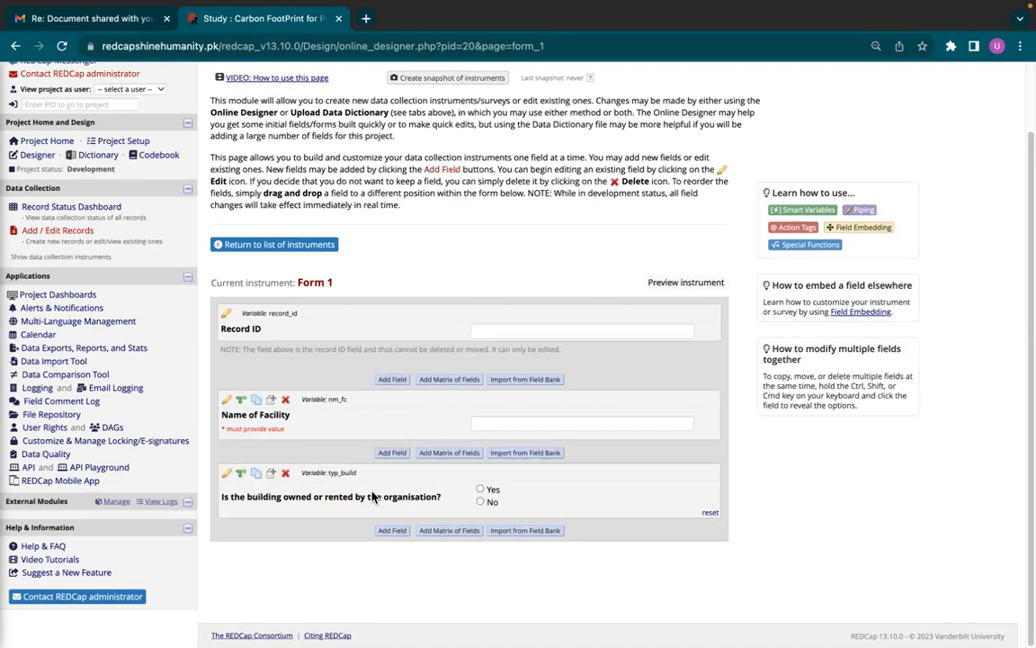
Duplicate the typ_build field directly below itself in Form 1.
{"action": "left_click", "coordinate": [256, 479]}
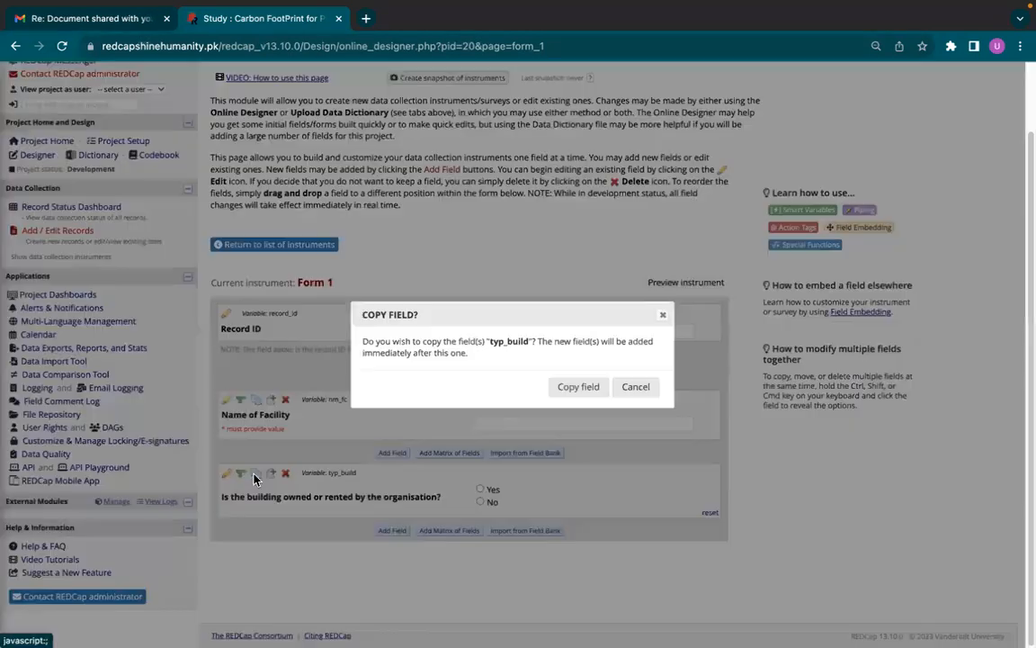
{"action": "left_click", "coordinate": [581, 388]}
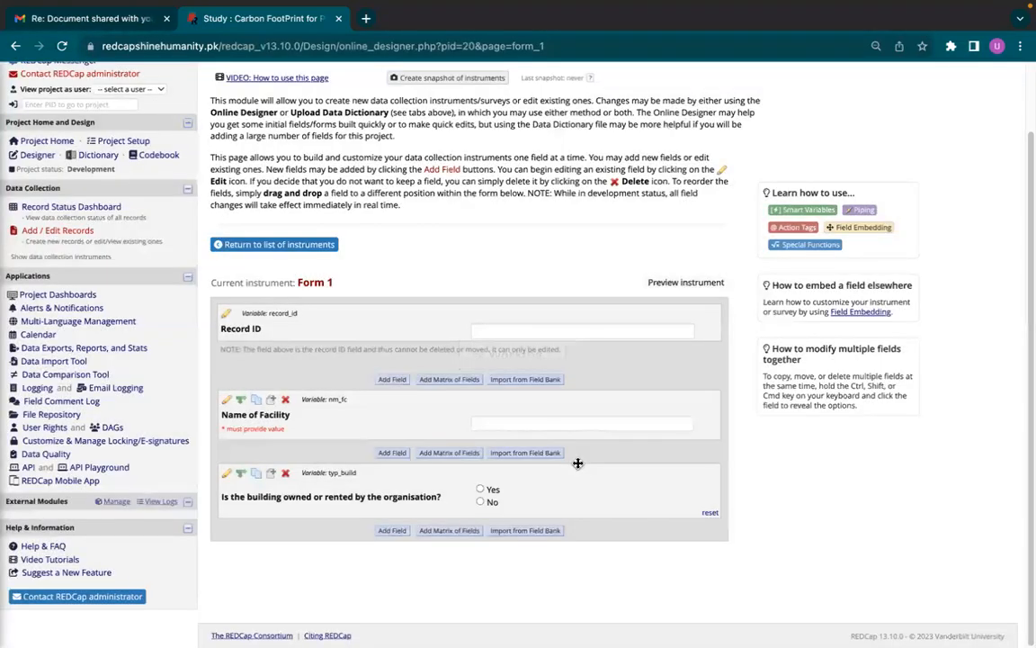
{"action": "scroll", "coordinate": [329, 513], "scroll_direction": "down", "scroll_amount": 1}
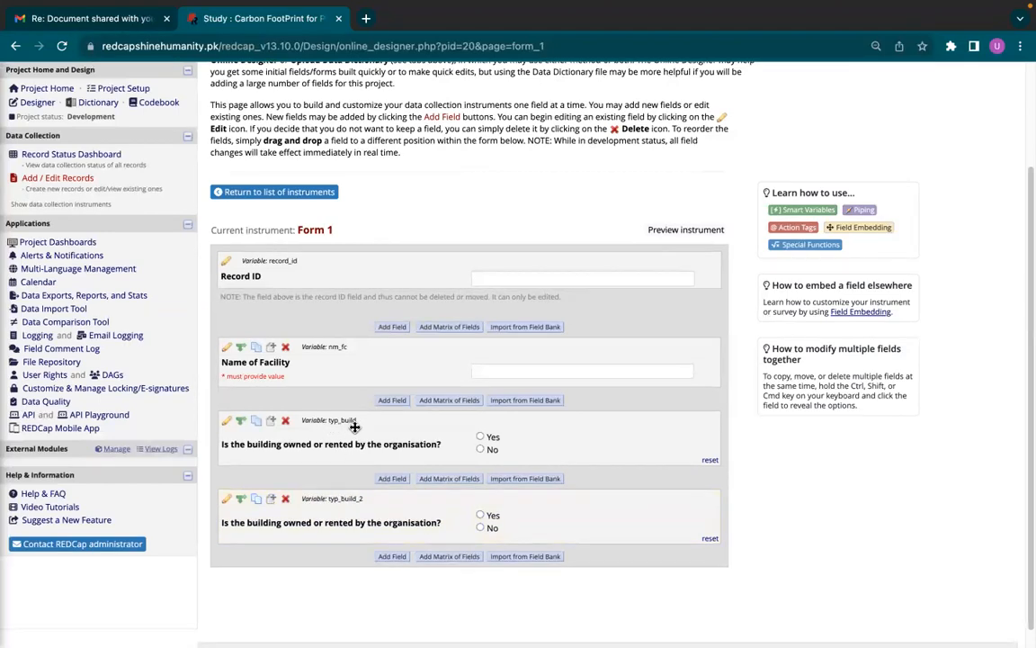
{"action": "left_click", "coordinate": [362, 505]}
Change the duplicated field's variable name to typ_build_rent.
{"action": "left_click", "coordinate": [226, 500]}
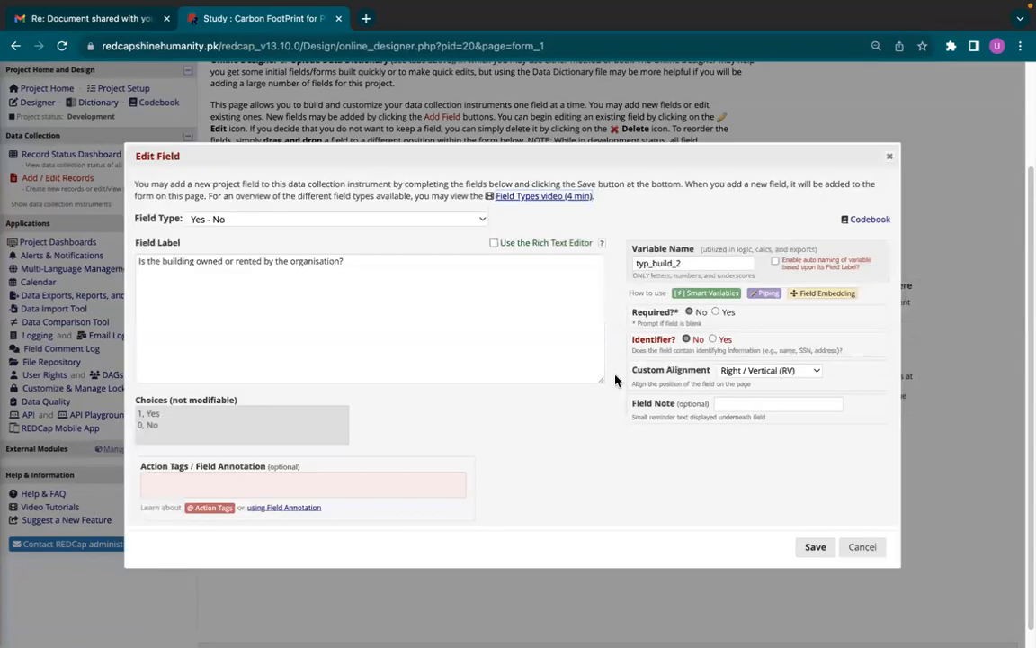
{"action": "left_click", "coordinate": [690, 263]}
{"action": "key", "text": "BackSpace"}
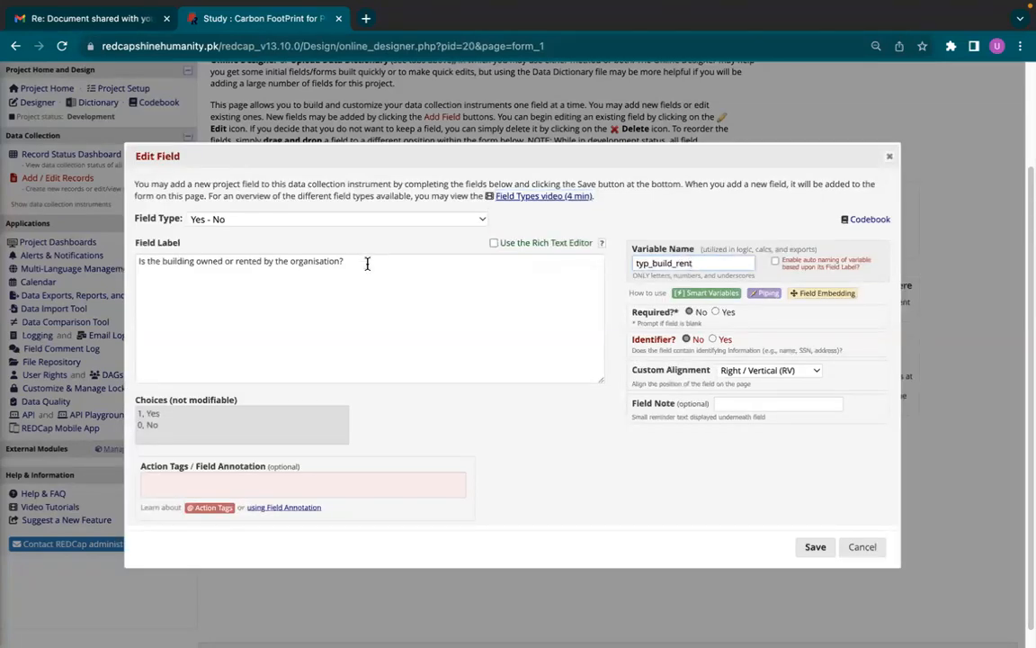
Shorten the duplicated field's label to "Is the building rented by the organisation?" and save the field.
{"action": "left_click", "coordinate": [195, 261]}
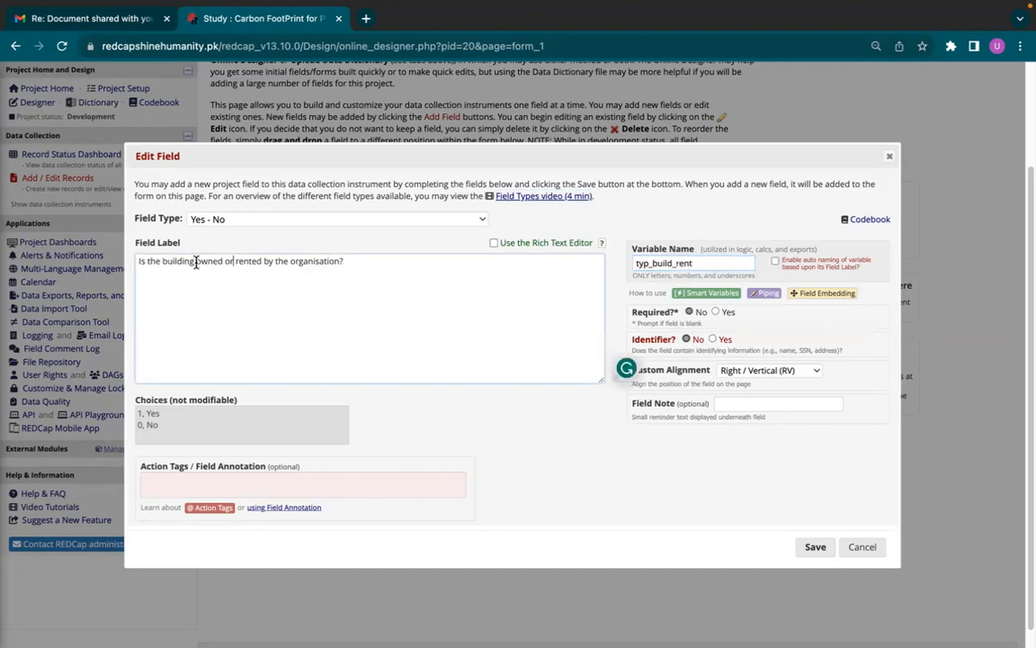
{"action": "key", "text": "BackSpace"}
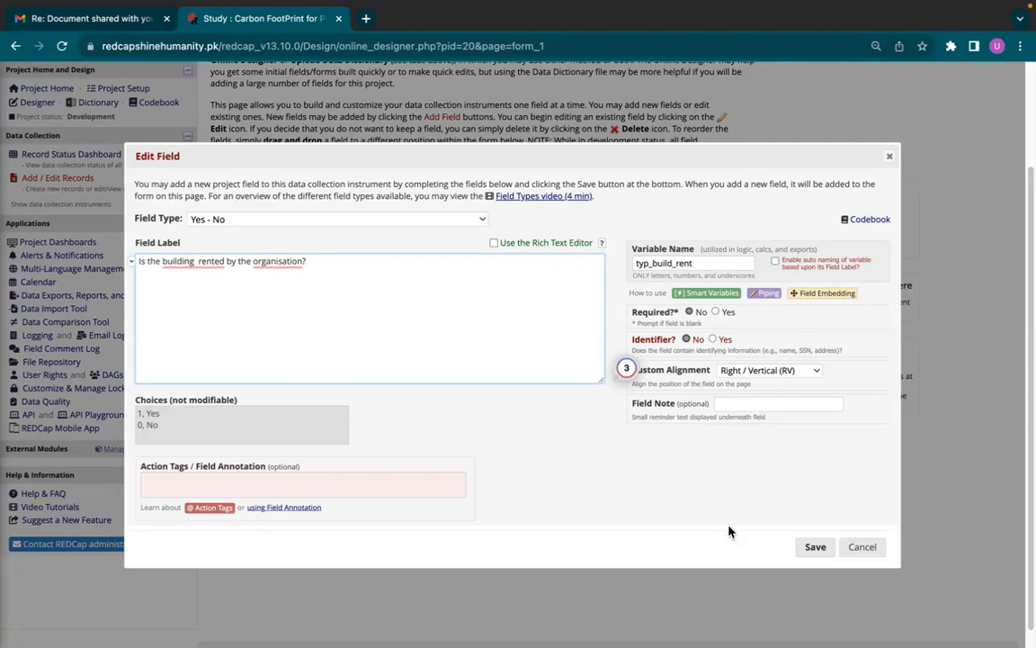
{"action": "left_click", "coordinate": [812, 548]}
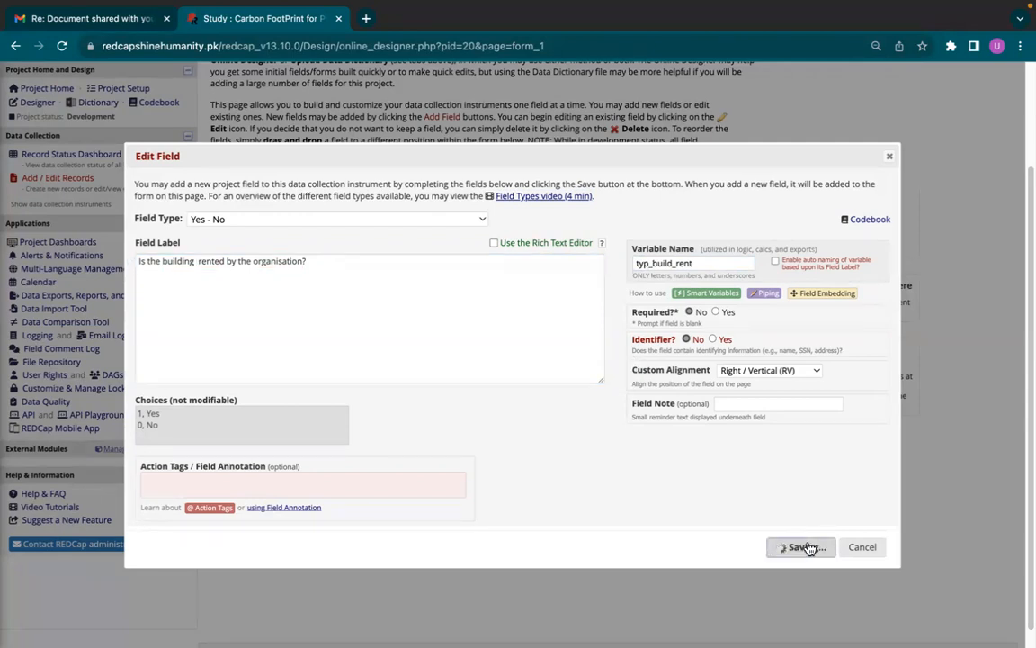